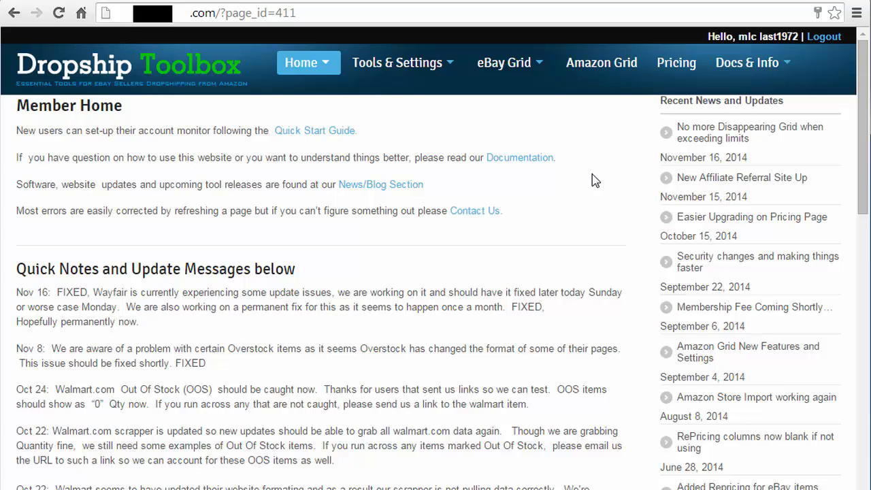
Open the eBay Grid, and from it go to the eBay Account Manager page
mouse_move(506, 68)
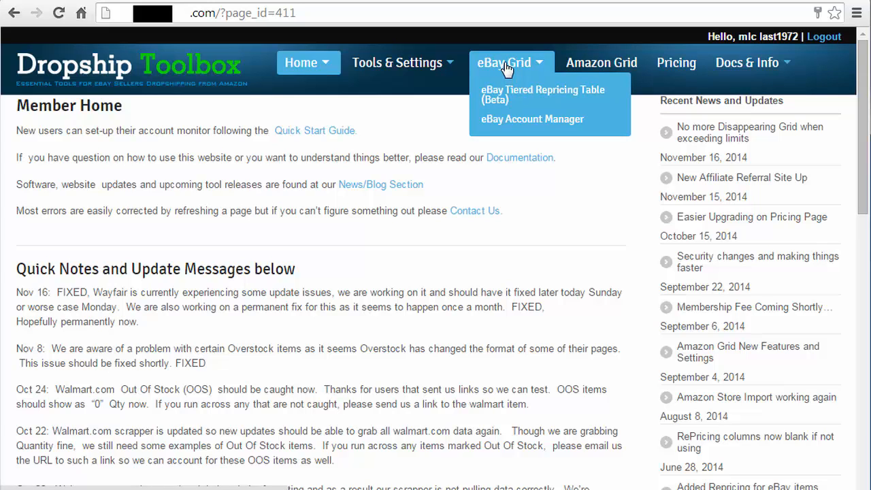
left_click(488, 69)
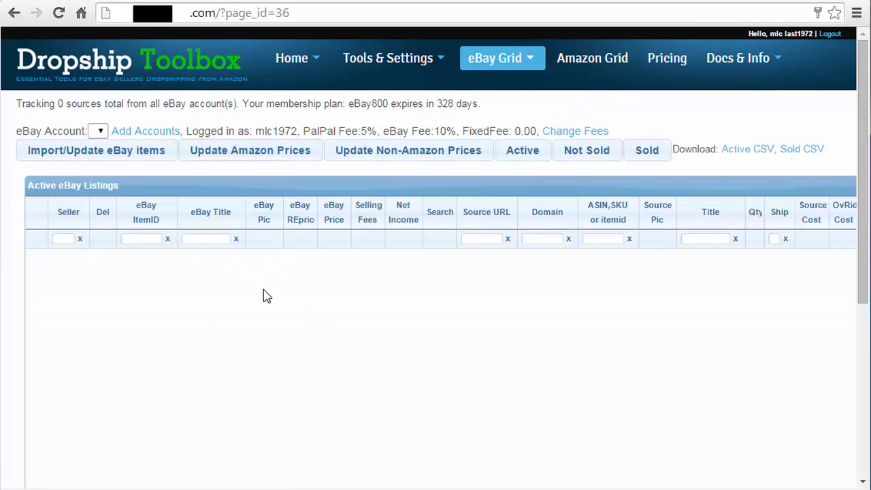
mouse_move(530, 62)
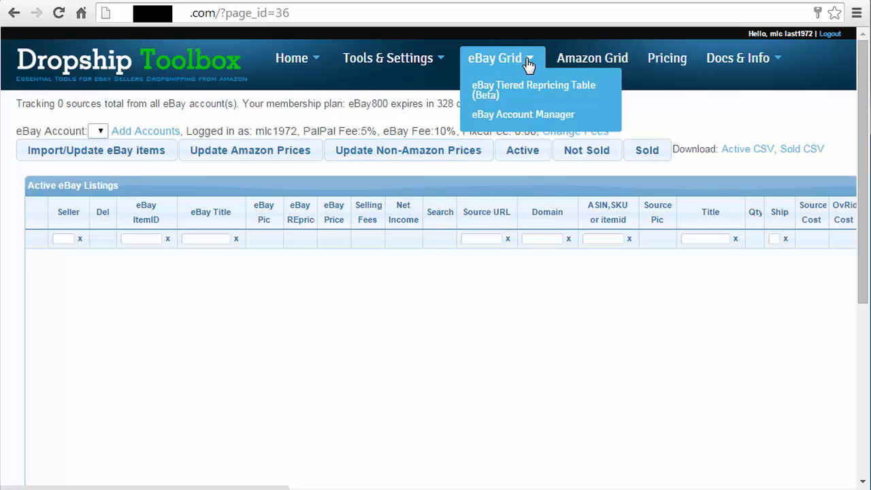
left_click(509, 119)
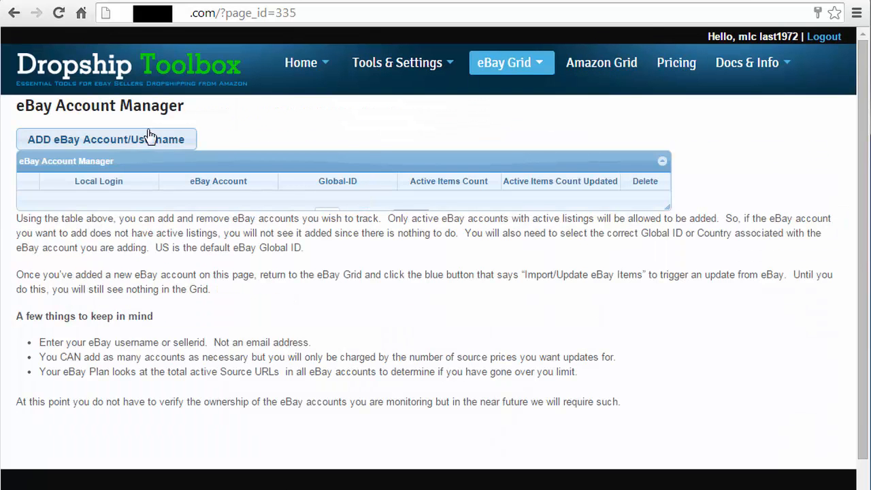
Add the first eBay account to monitor by entering its username with Global-ID EBAY-US, and acknowledge the confirmation
left_click(95, 139)
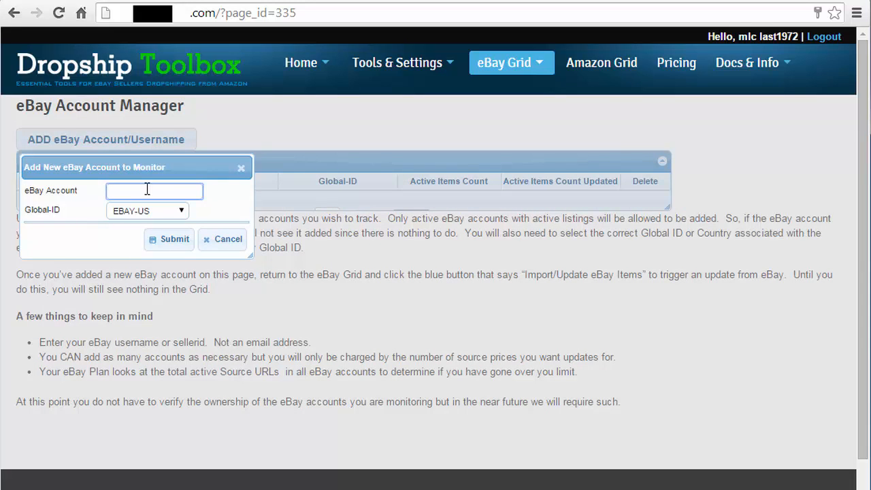
key("ctrl+v")
left_click(170, 241)
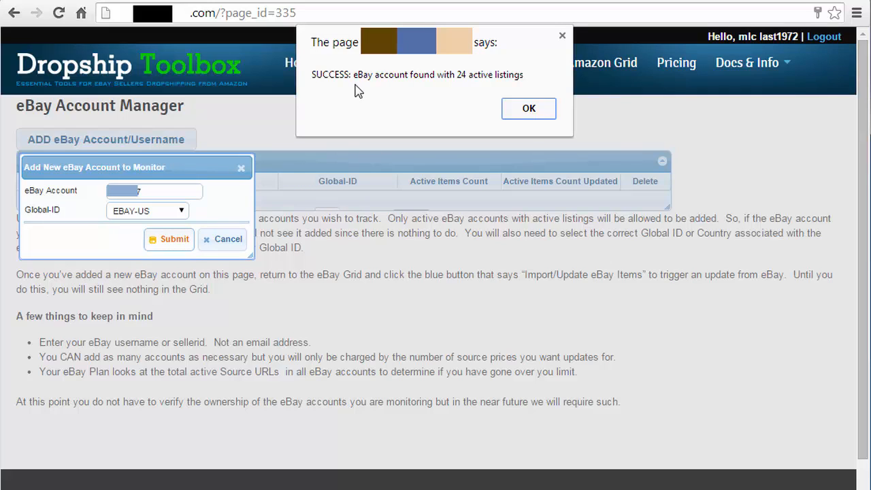
left_click(529, 109)
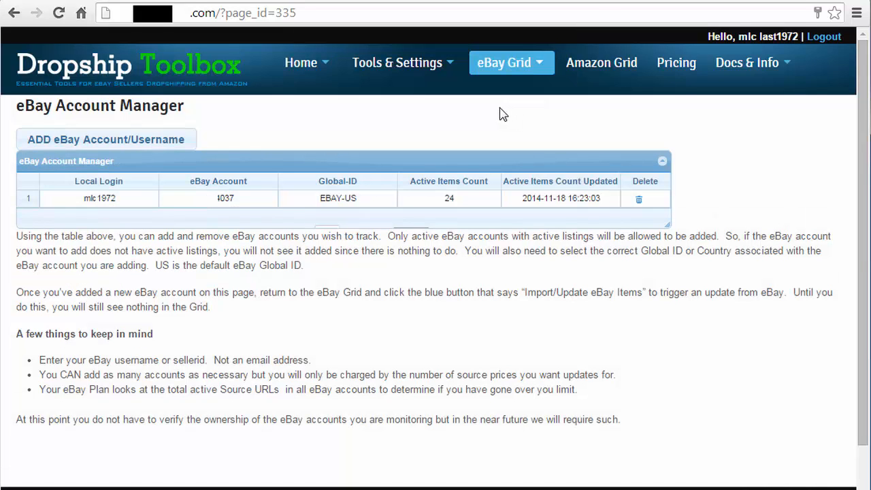
Add a second eBay account to monitor by entering its username with Global-ID EBAY-US, and acknowledge the confirmation
left_click(98, 145)
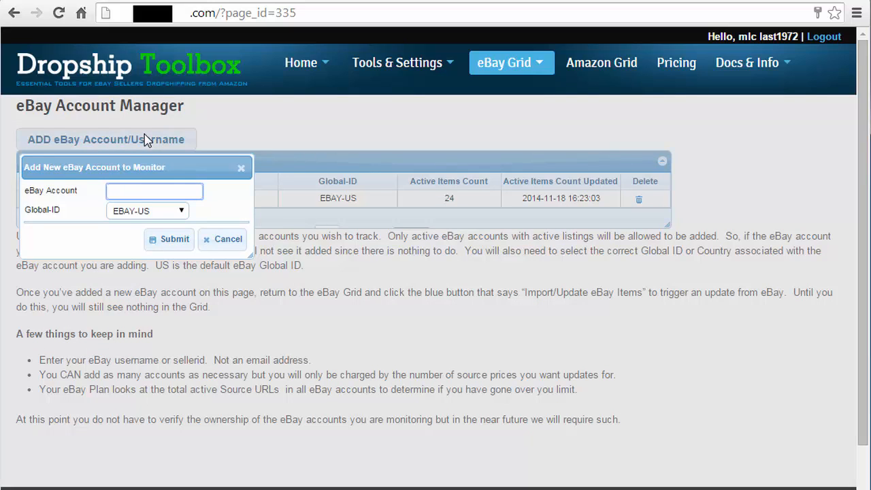
type("2")
left_click(172, 240)
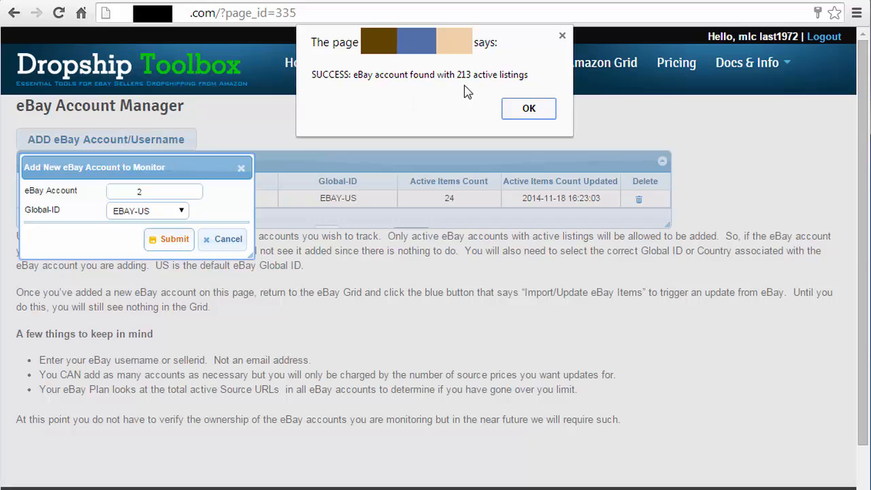
left_click(526, 108)
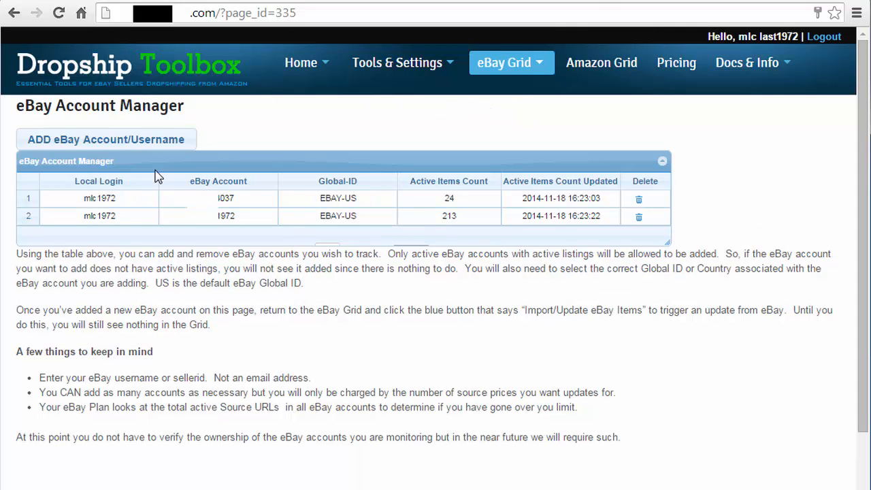
Import the first eBay account's items from the eBay Grid, and reopen the grid once the import job ends
left_click(510, 68)
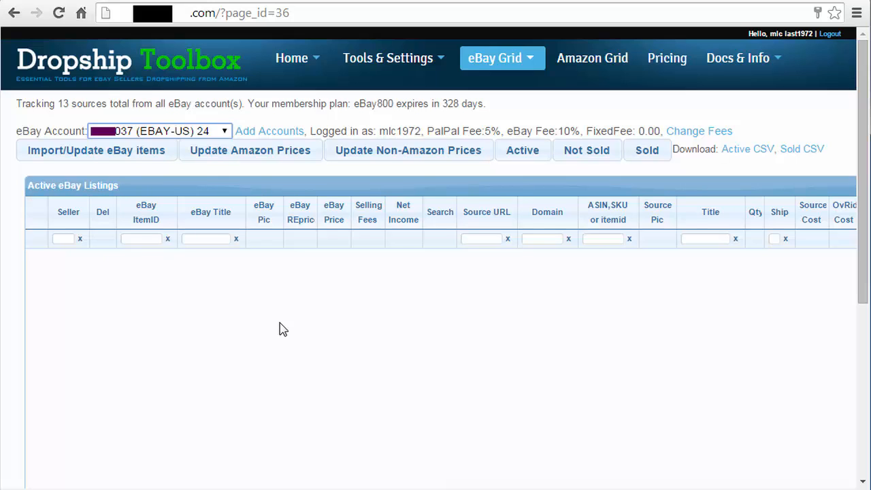
left_click(86, 158)
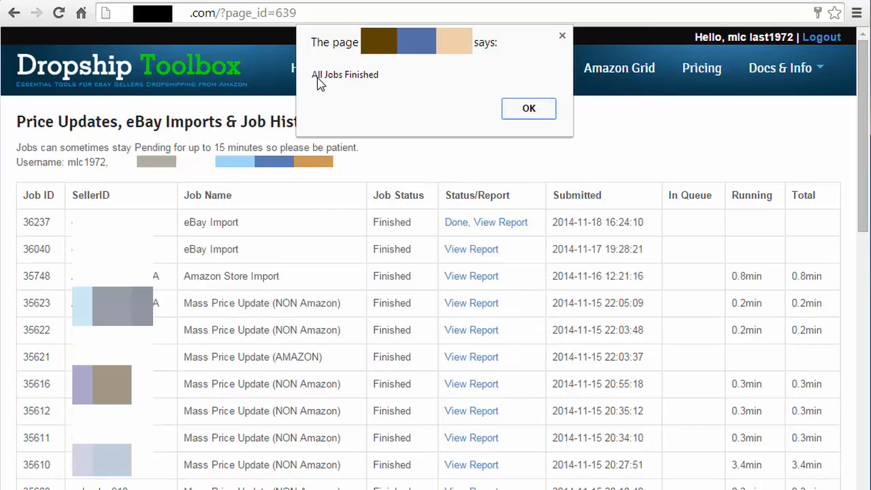
left_click(527, 110)
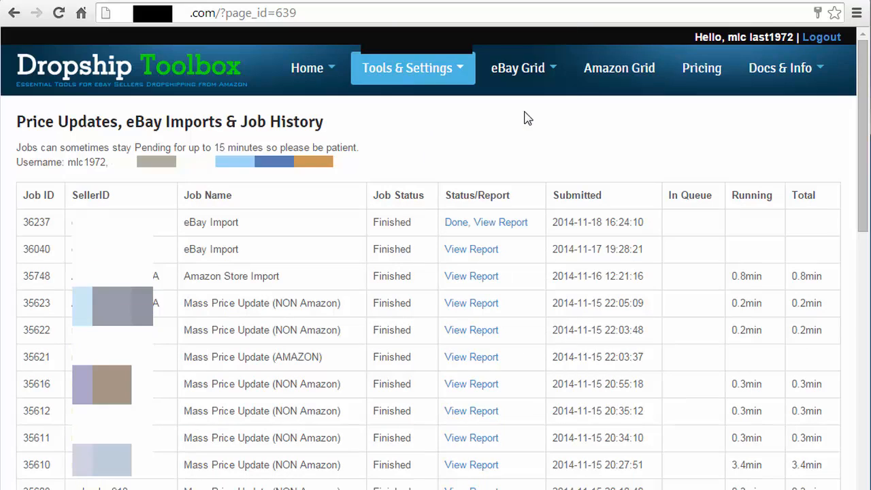
left_click(520, 74)
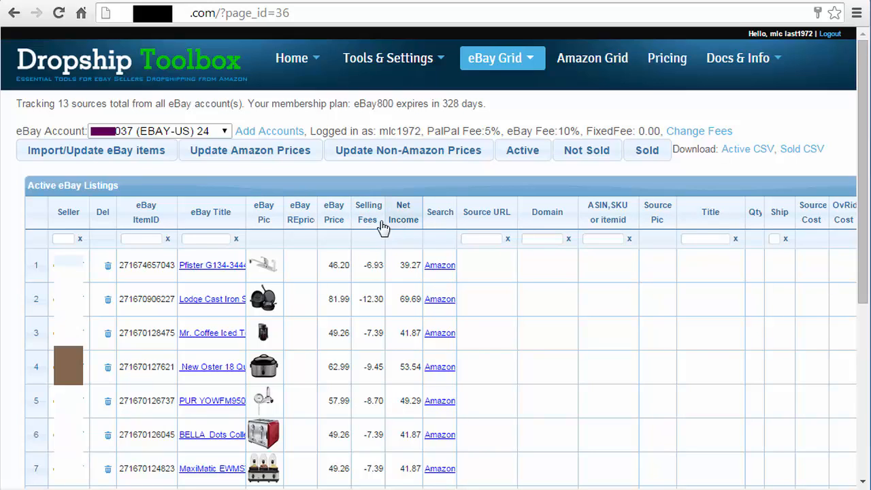
Search Amazon for the Pfister G134-3444 listing, open the Pfister Pfirst Series 1-Handle Kitchen Faucet and copy its page URL
mouse_move(263, 299)
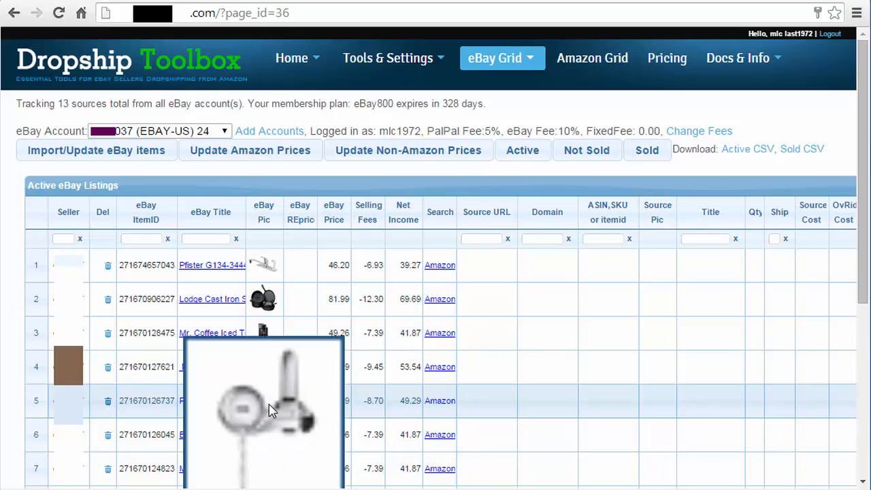
mouse_move(268, 402)
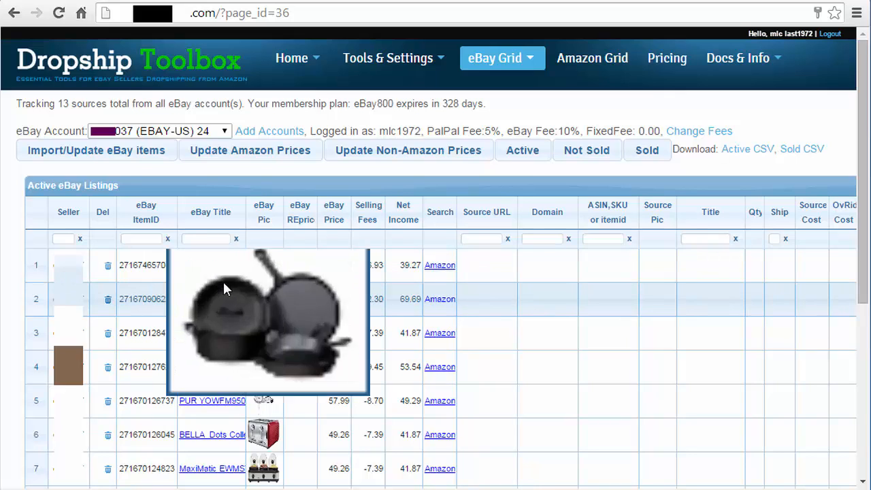
left_click(439, 267)
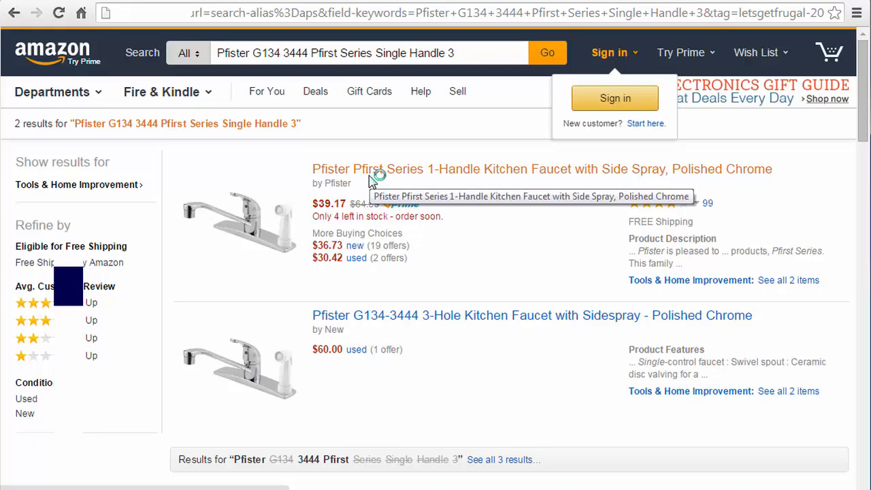
left_click(369, 175)
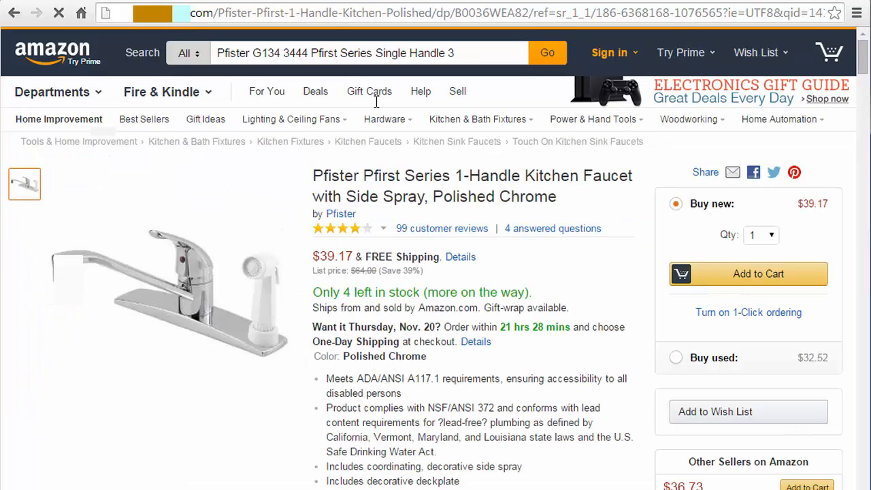
left_click(366, 15)
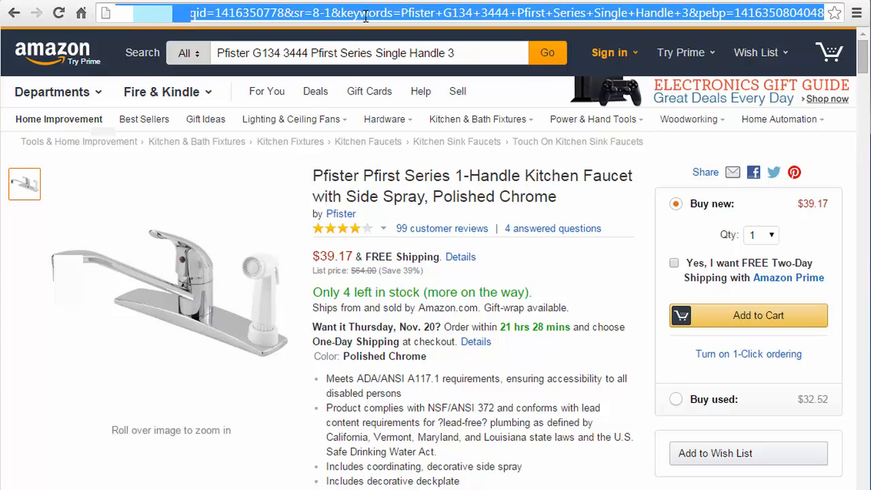
Return to the eBay Grid and submit the copied Amazon link as the Pfister faucet listing's Source URL
key("ctrl+w")
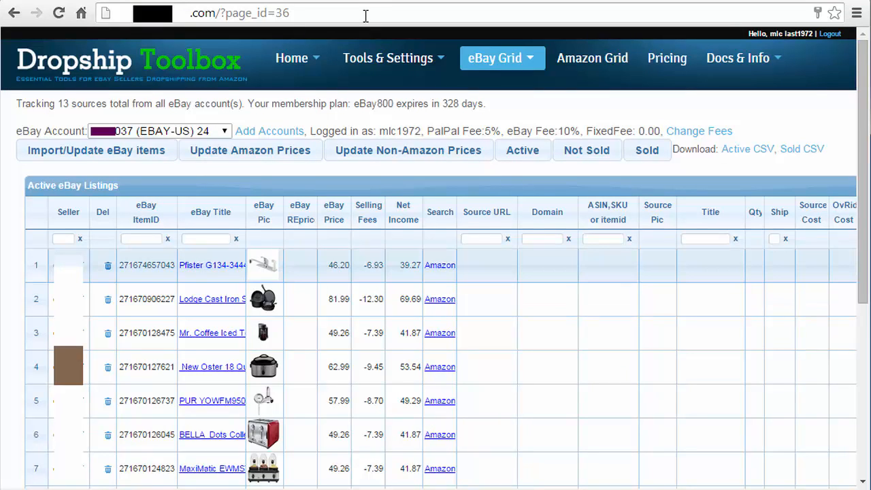
left_click(488, 266)
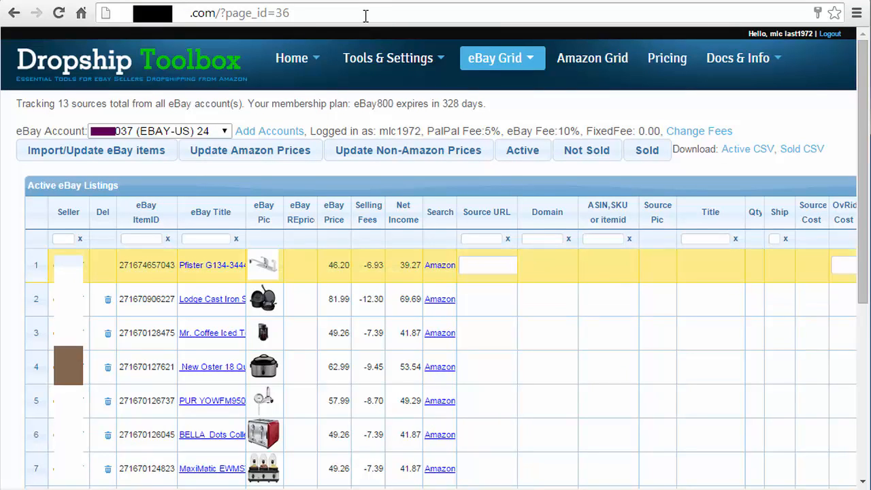
key("ctrl+v")
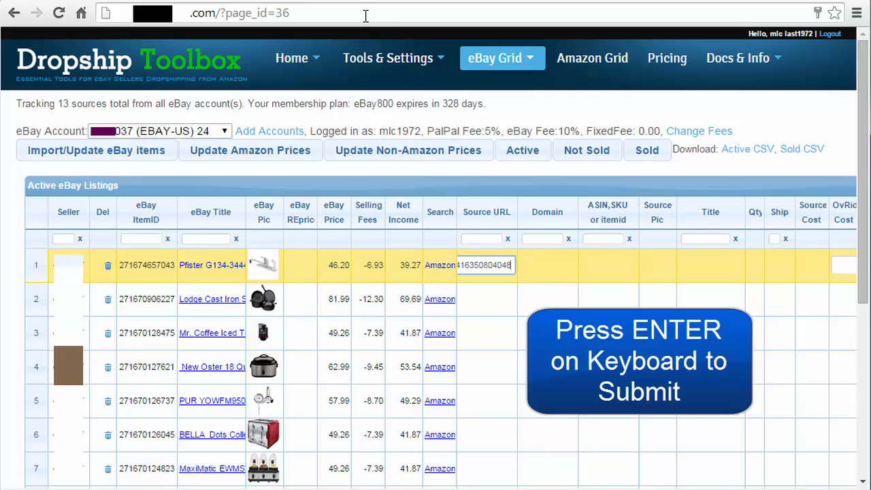
key("Return")
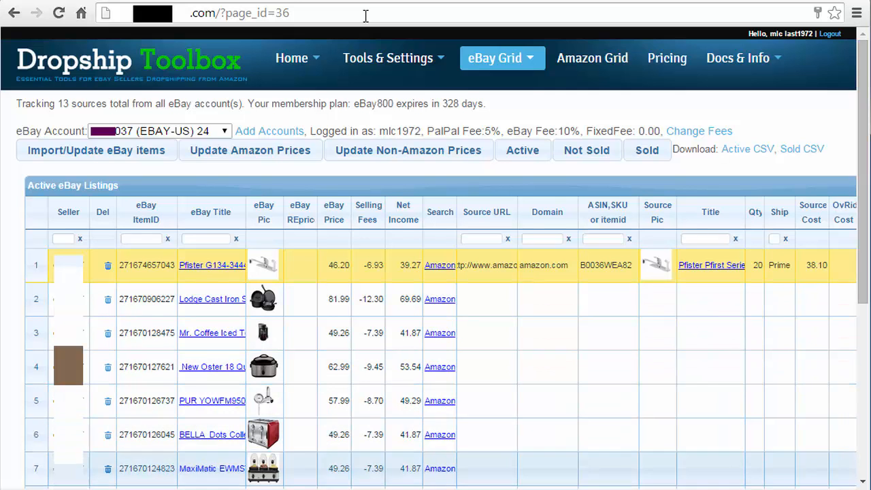
Examine the Pfister faucet row's source details, costs, profit, Hi/Lo, Fluc and Updated columns
scroll(436, 272, "right", 3)
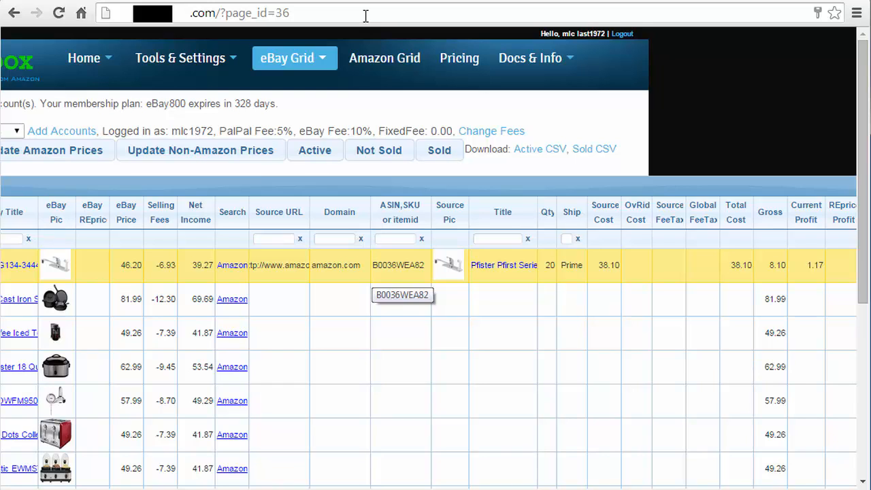
mouse_move(449, 265)
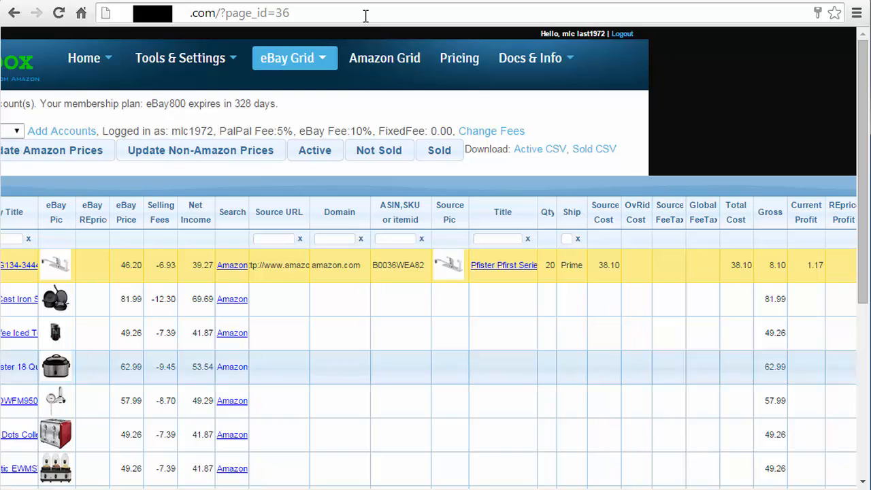
left_click_drag(680, 489, 761, 488)
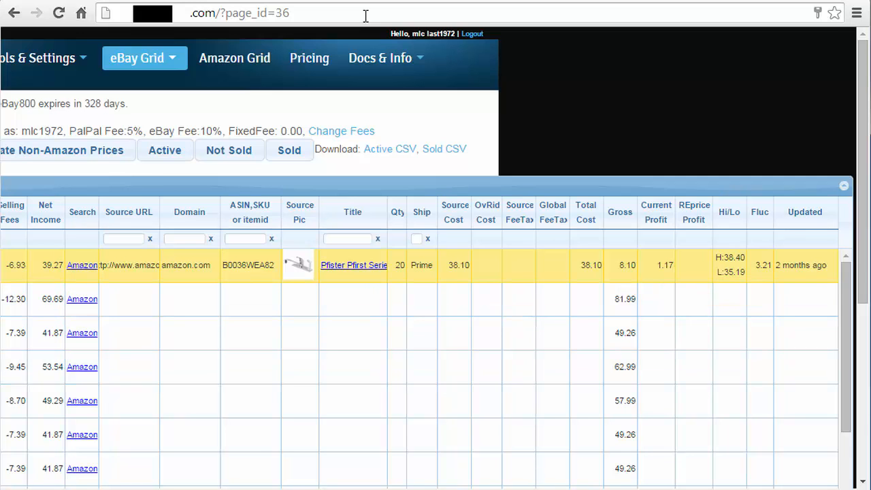
Copy the Walmart page URL of the NoJo Elephant Time blanket and submit it as the Lodge Cast Iron listing's Source URL
scroll(365, 16, "left", 2)
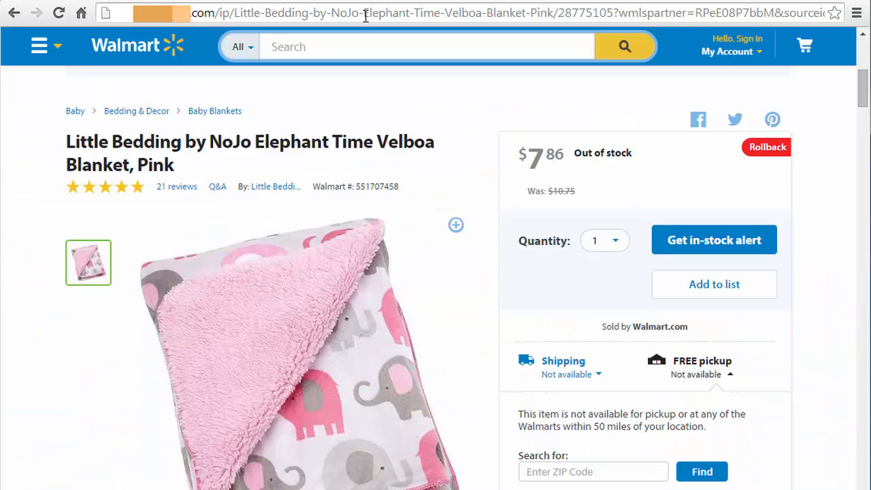
double_click(366, 14)
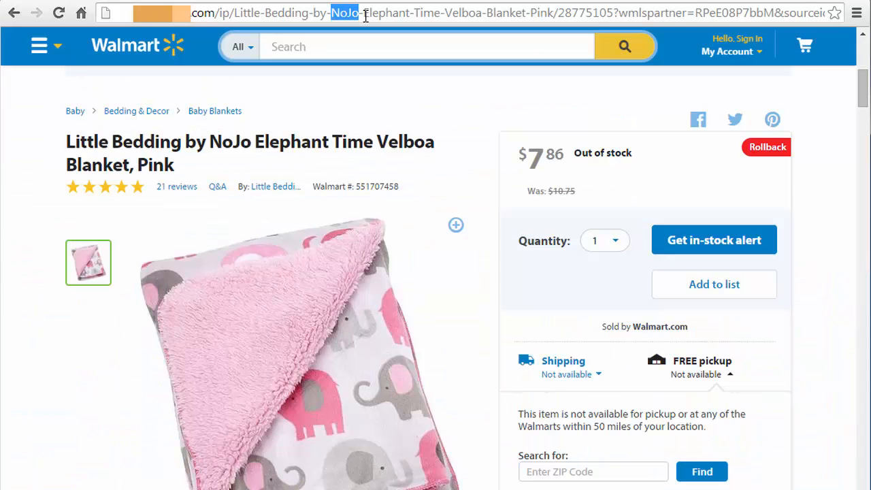
triple_click(366, 13)
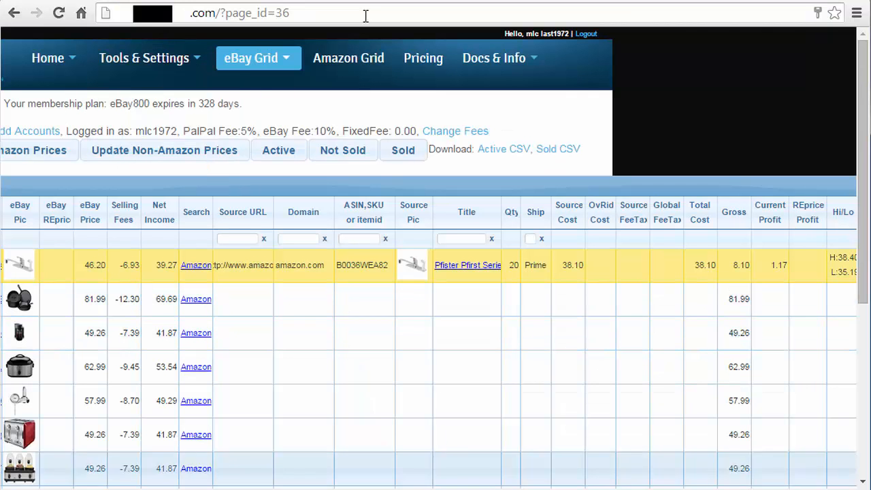
scroll(429, 327, "left", 1)
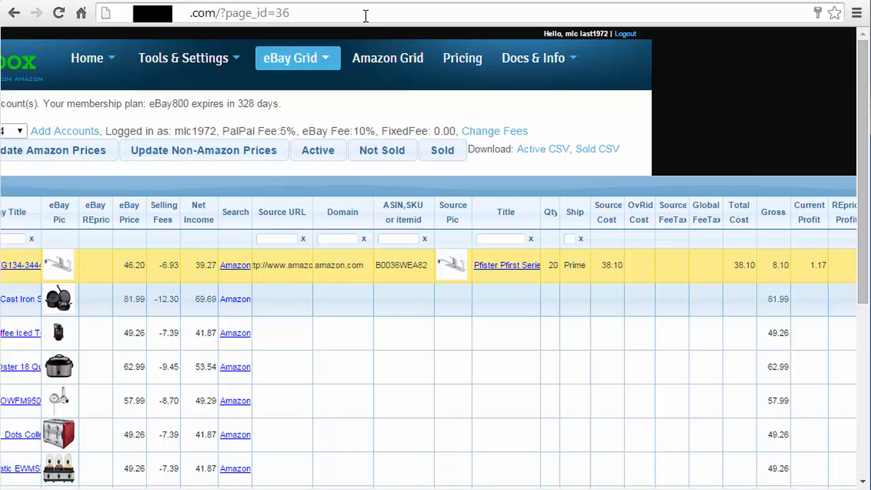
left_click(283, 299)
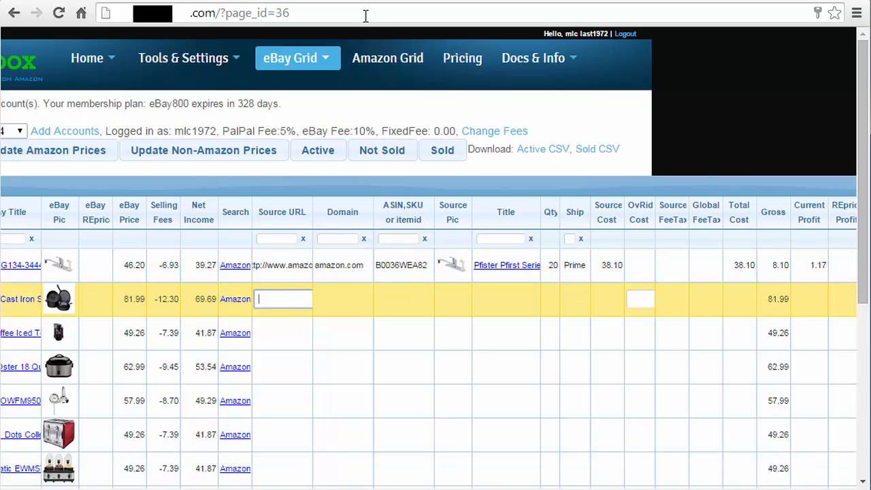
key("ctrl+v")
key("Return")
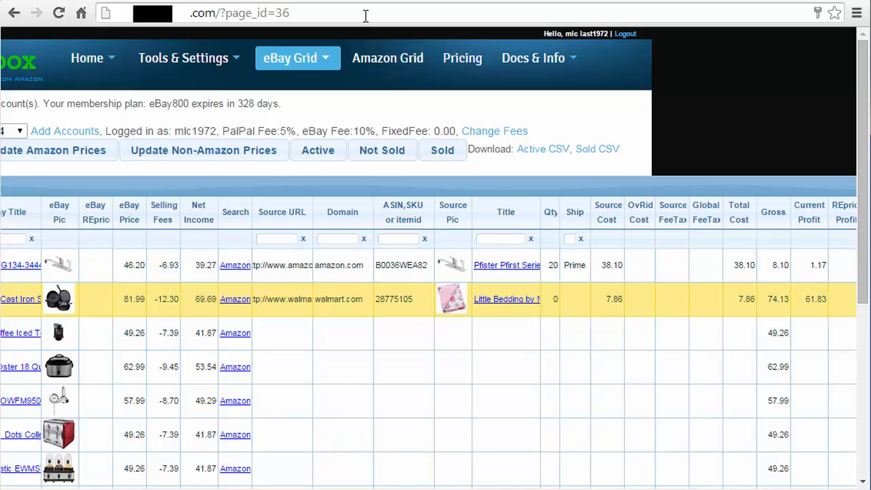
Check the blanket's stock status on its Walmart page against its row in the eBay Grid
key("ctrl+Tab")
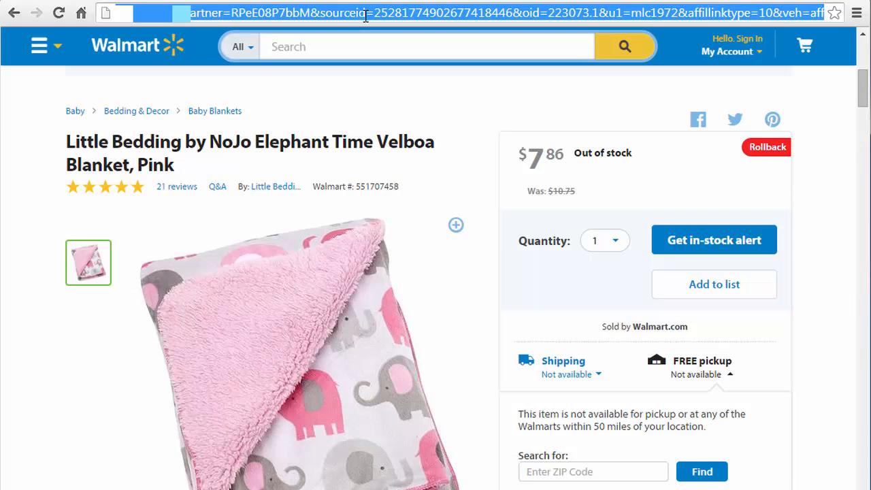
left_click_drag(573, 153, 632, 153)
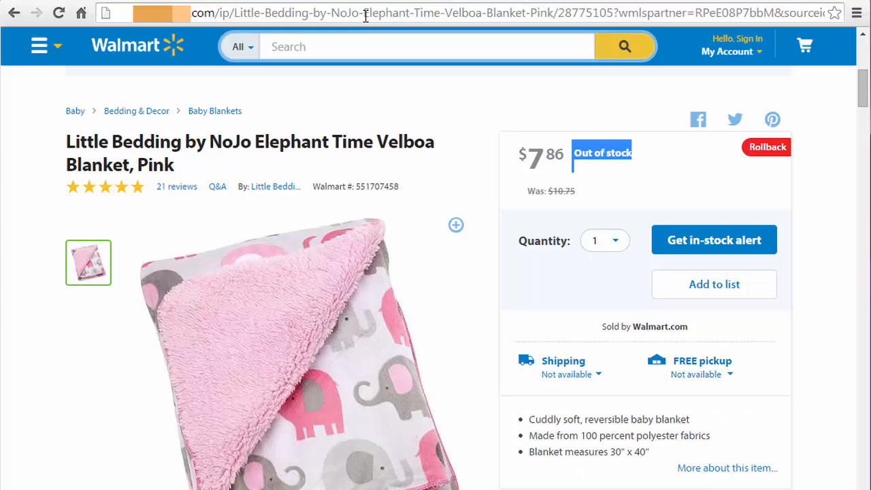
key("ctrl+shift+Tab")
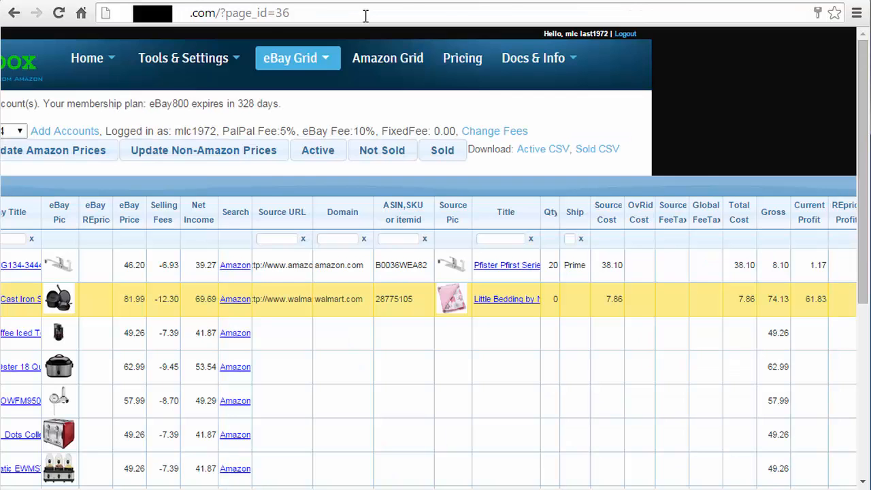
Copy the Walmart page URL of the Graco Pack 'n Play Playard and submit it as the Mr. Coffee listing's Source URL
key("ctrl+Tab")
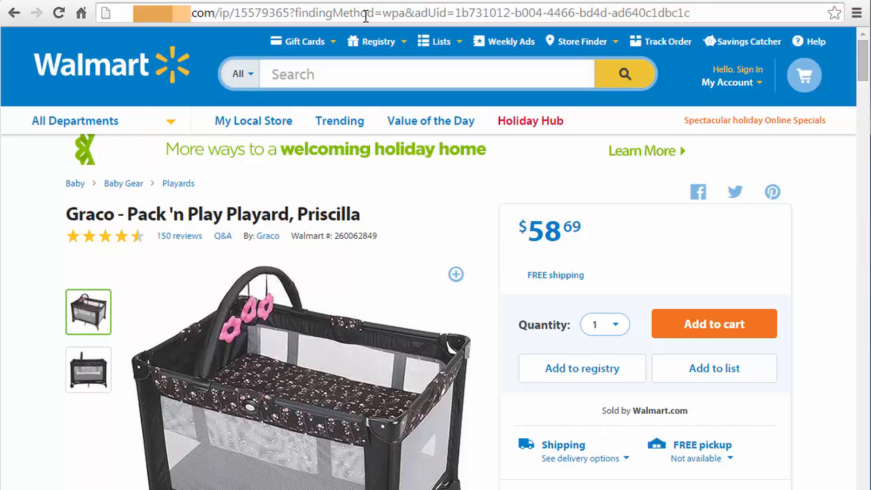
left_click(365, 15)
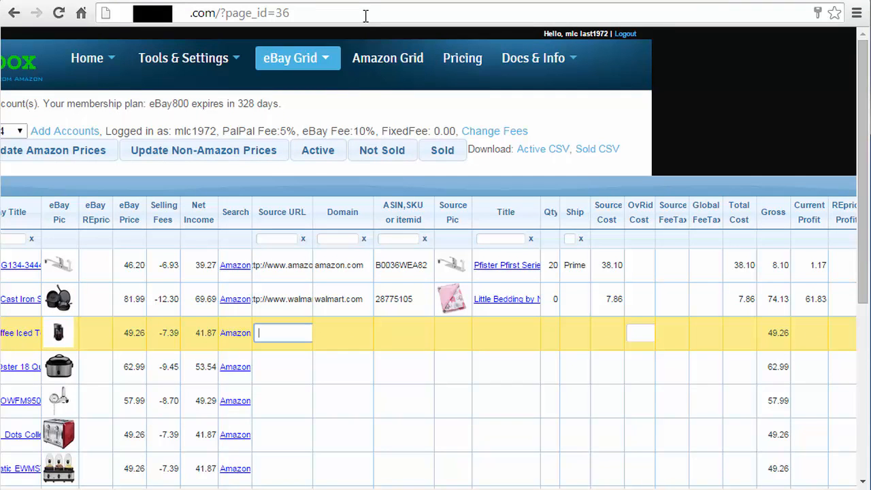
key("ctrl+v")
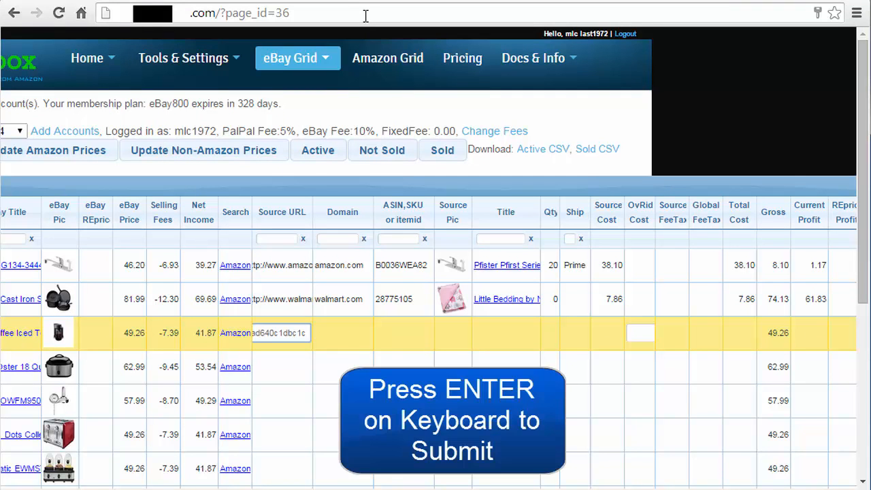
key("Return")
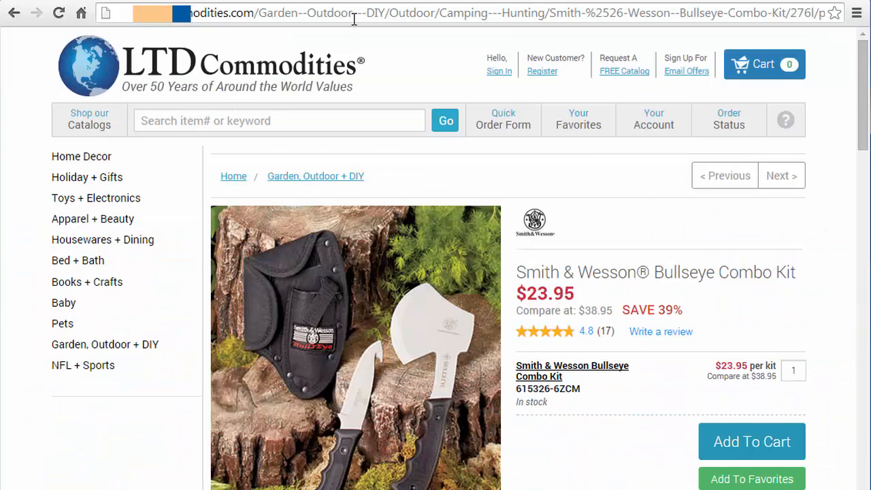
Copy the LTD Commodities URL of the Smith & Wesson Bullseye Combo Kit and submit it as the New Oster listing's Source URL
double_click(356, 15)
left_click(357, 15)
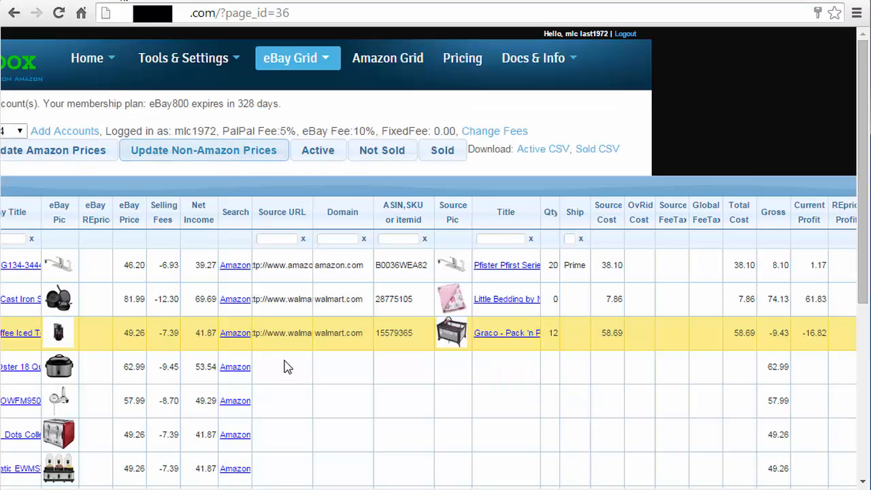
left_click(286, 368)
key("ctrl+v")
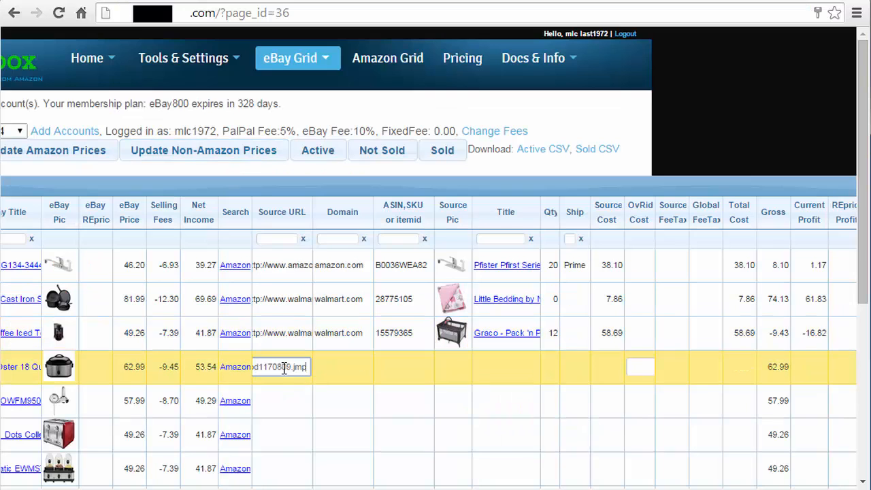
key("Return")
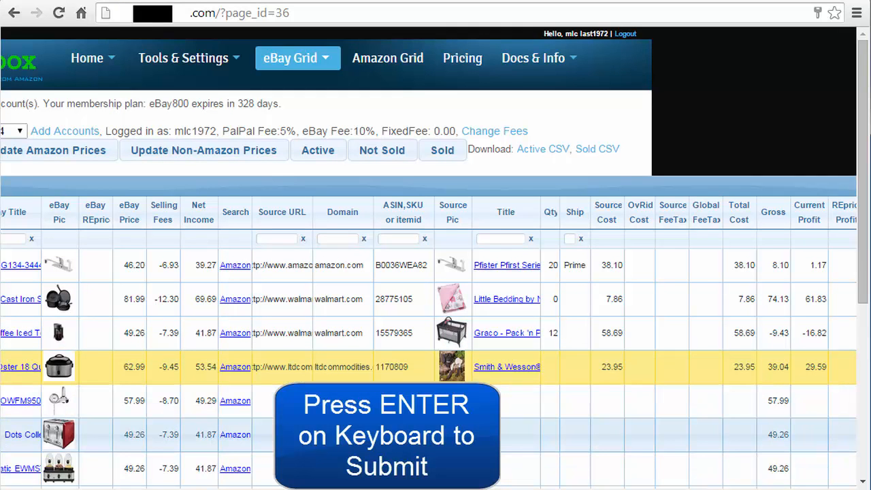
Preview the Smith & Wesson source picture and compare the Pfister faucet's eBay picture with its source picture
mouse_move(454, 373)
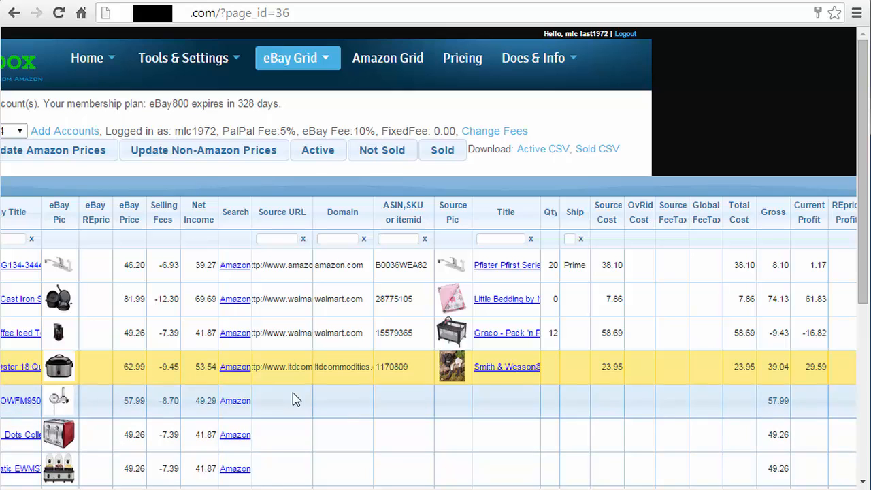
mouse_move(64, 272)
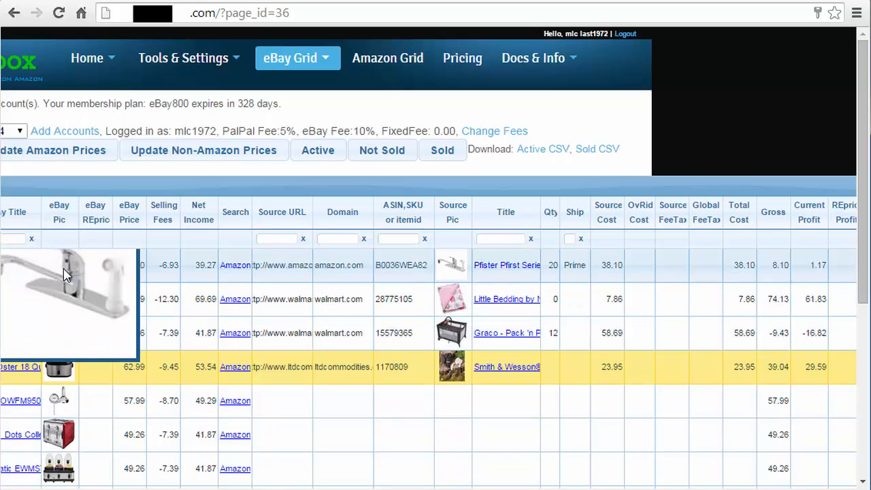
mouse_move(454, 273)
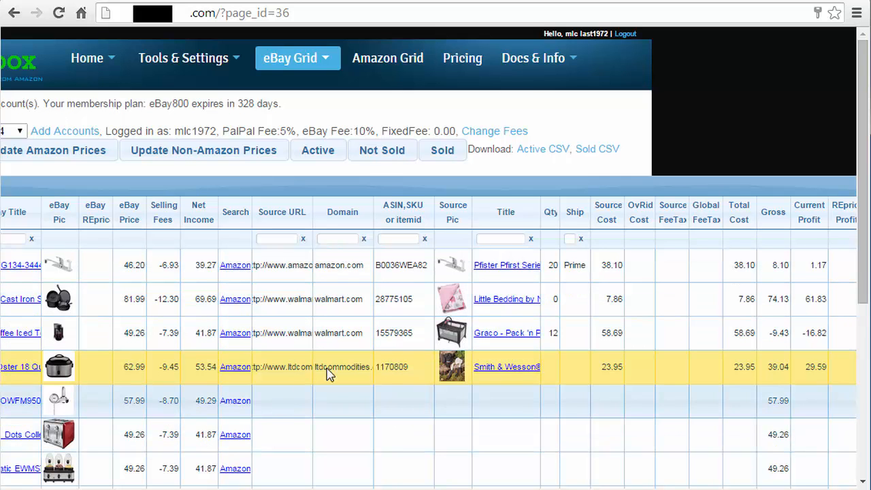
Copy the Hayneedle URL of the Merry Products Pet House and Litter Box and submit it as the PUR YOWFM950 listing's Source URL
left_click(586, 1)
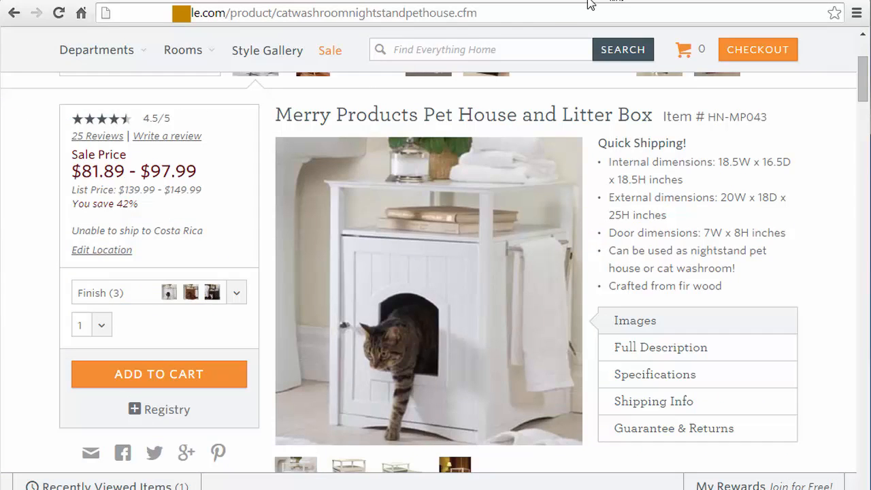
left_click(493, 13)
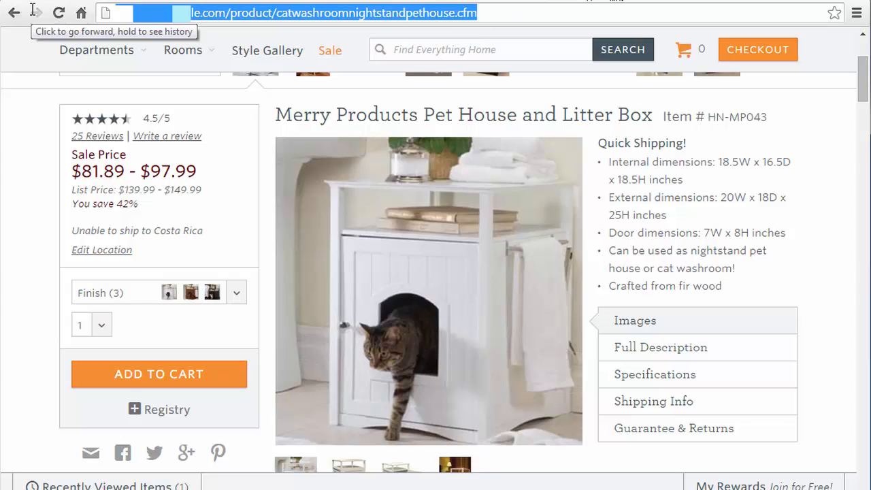
left_click(118, 1)
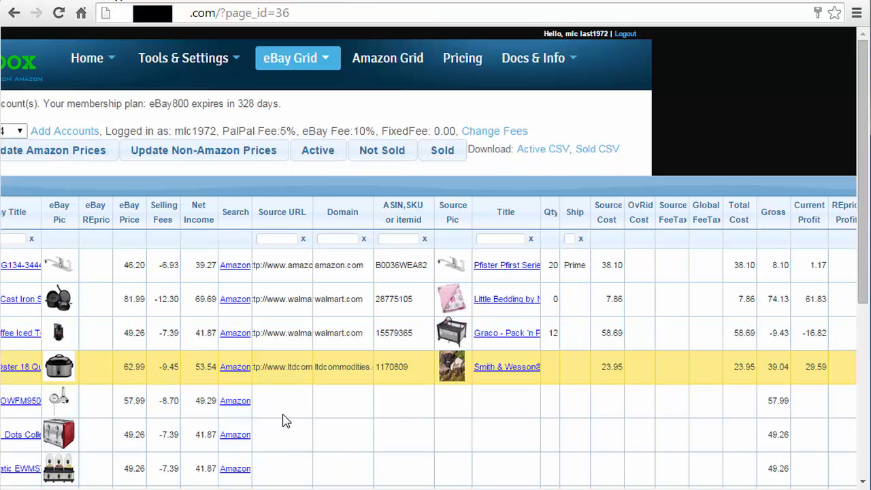
left_click(265, 407)
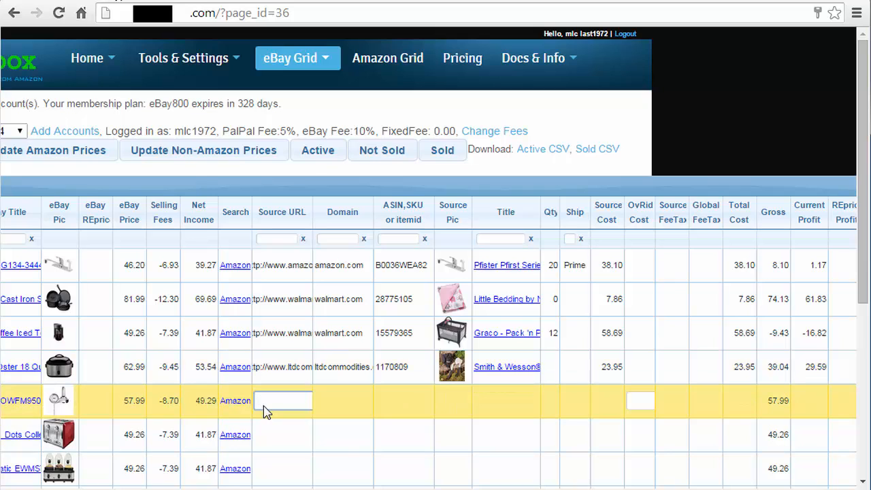
key("ctrl+v")
key("Return")
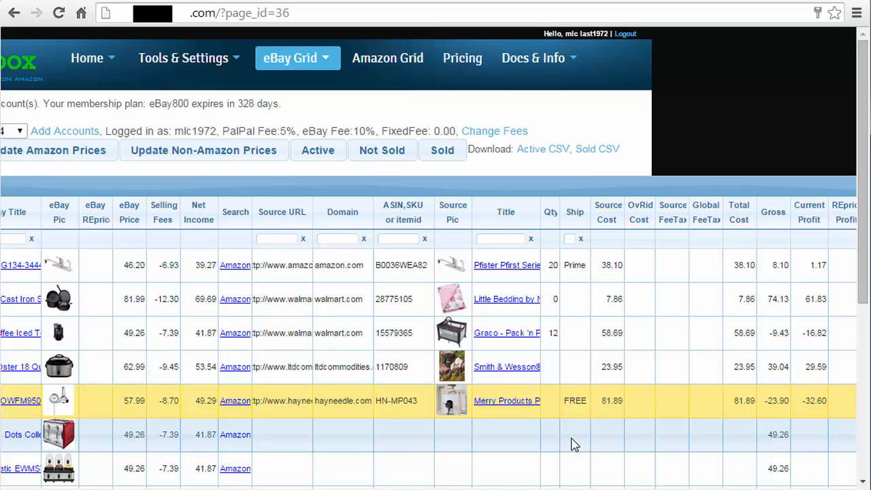
Copy the Overstock URL of the Flushmount 4-light Crystal Chandelier and submit it as the BELLA Dots Collection listing's Source URL
left_click(714, 3)
left_click_drag(524, 13, 560, 12)
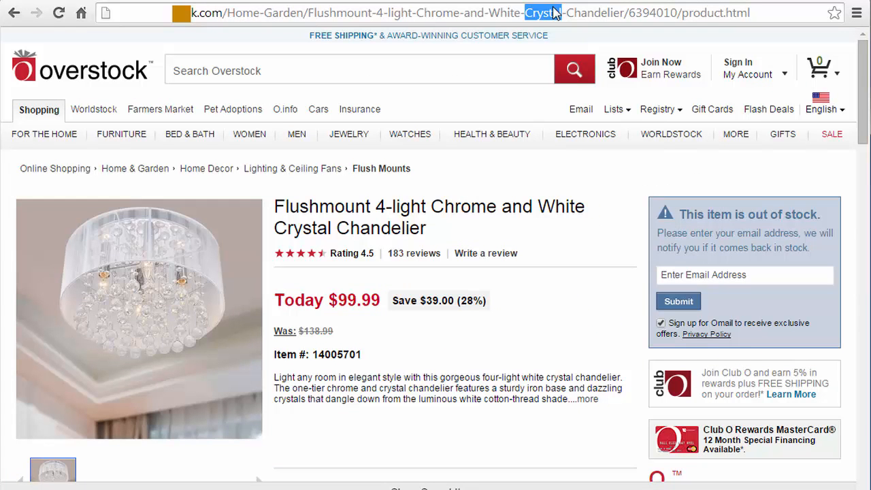
triple_click(555, 13)
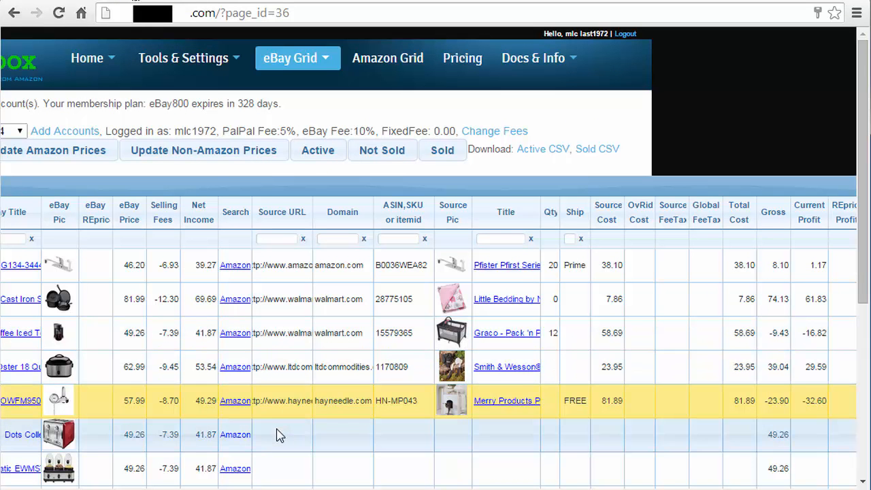
left_click(277, 433)
key("ctrl+v")
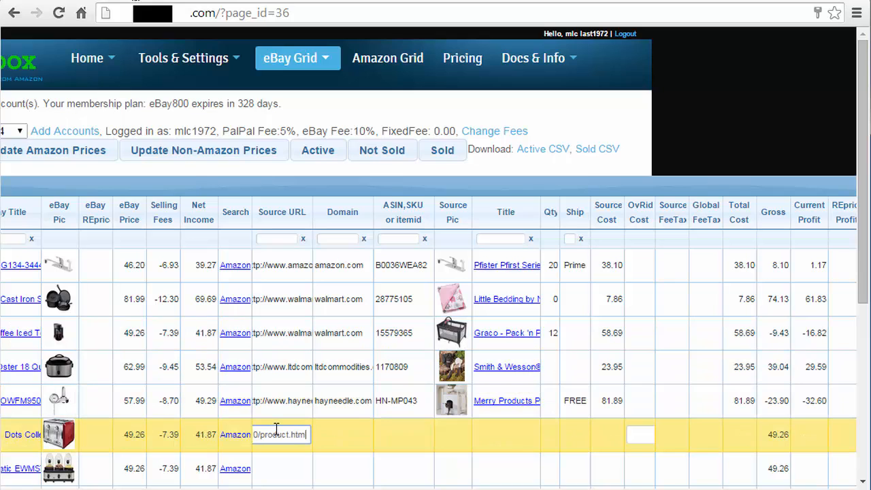
key("Return")
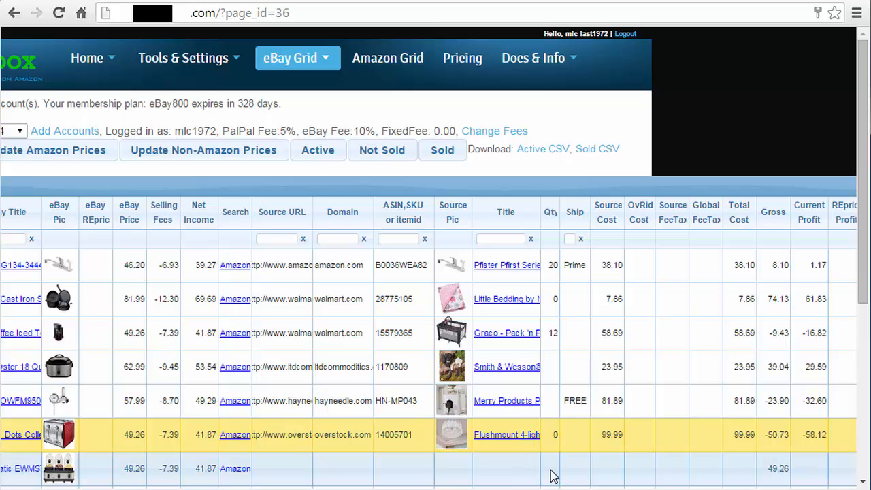
Check the chandelier's stock status on its Overstock page against the quantity in its eBay Grid row
left_click(555, 436)
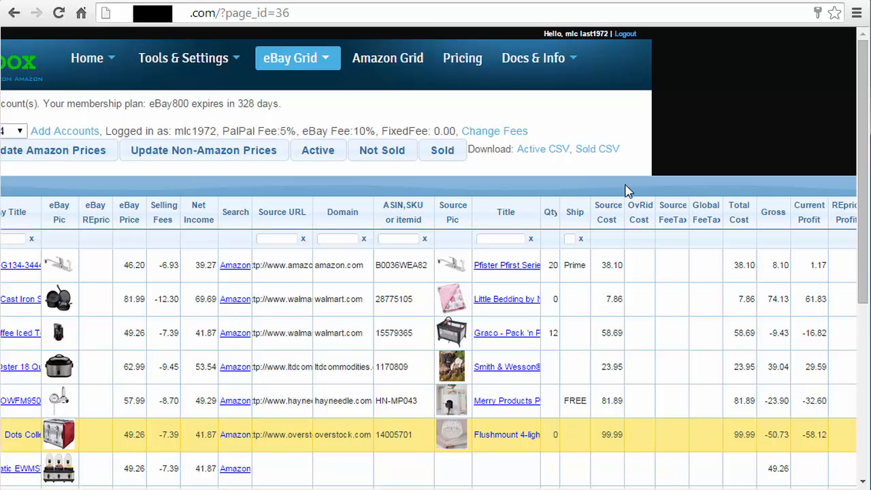
left_click(706, 2)
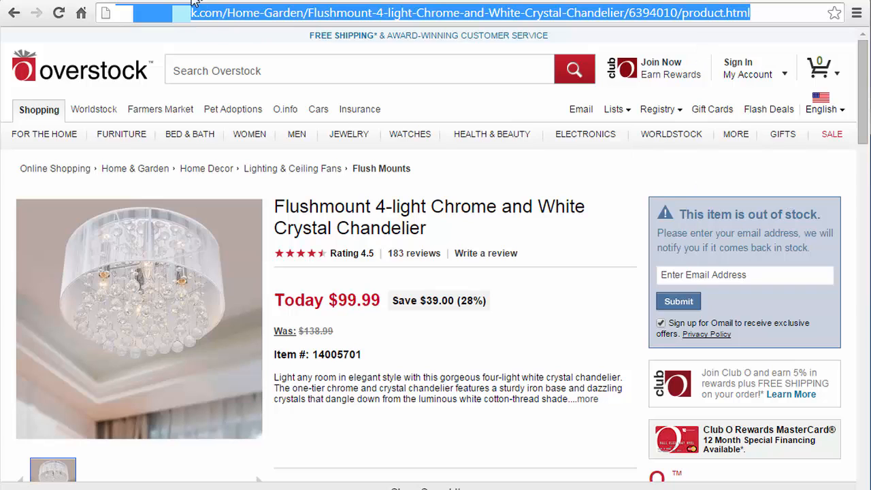
left_click(132, 2)
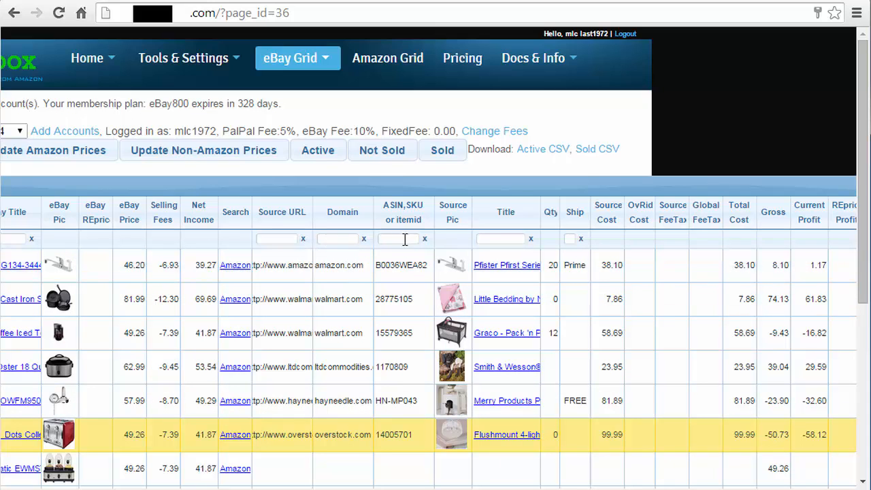
Filter the grid by source title "bed" and clear the filter
left_click(492, 239)
type("bed")
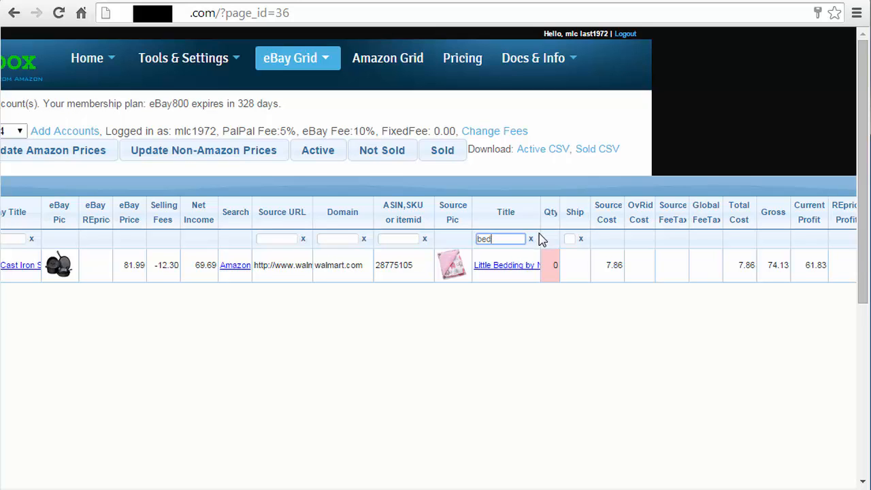
left_click(534, 242)
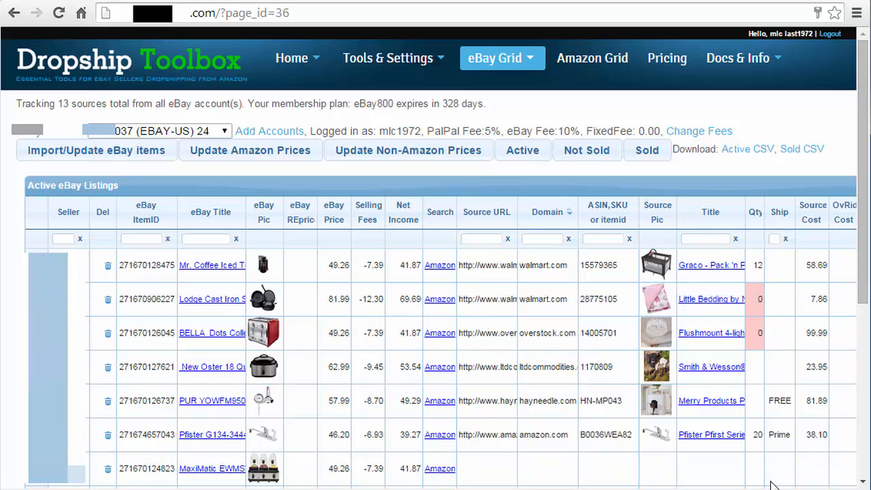
Sort the listings by Current Profit in ascending order and review their stock, profit and Updated columns
scroll(773, 485, "right", 3)
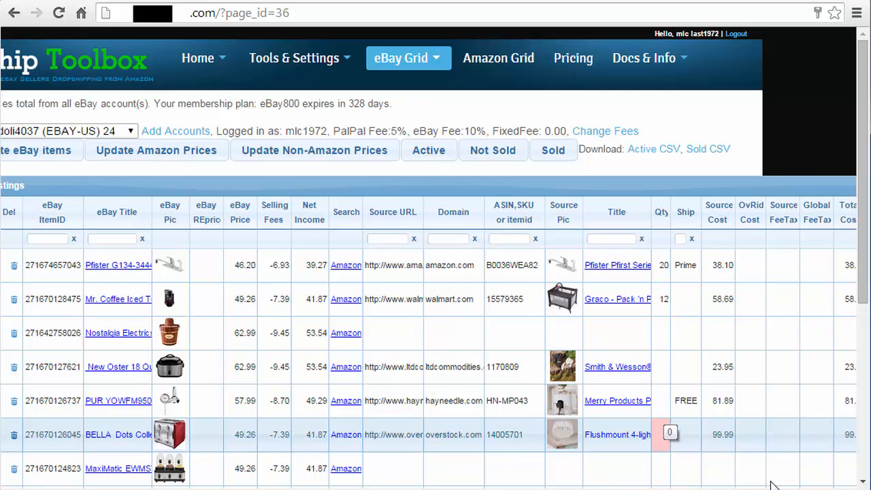
scroll(773, 484, "right", 3)
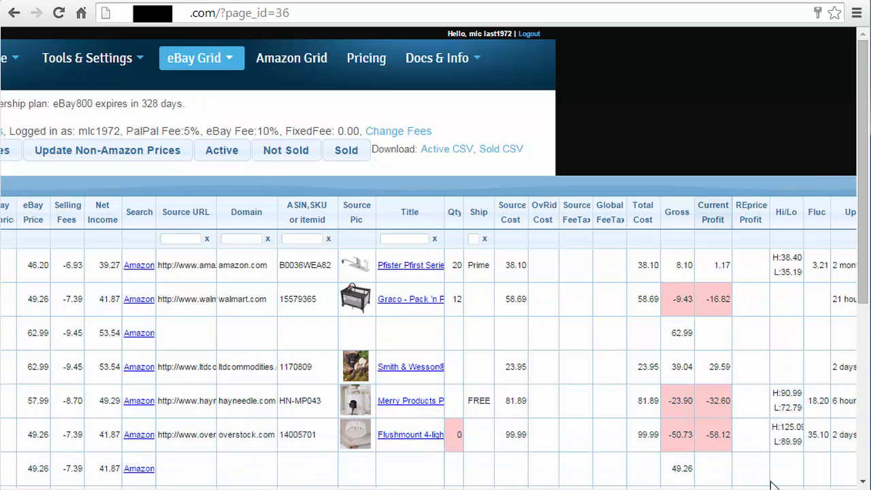
left_click(713, 212)
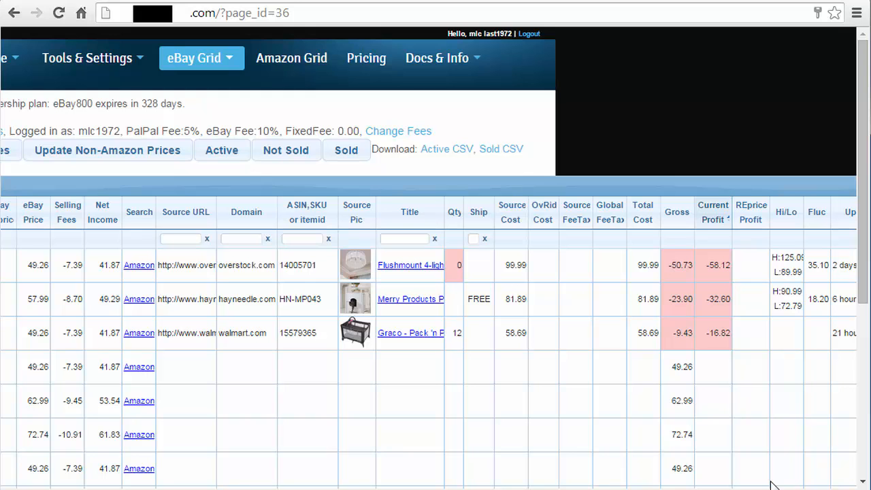
scroll(770, 484, "right", 1)
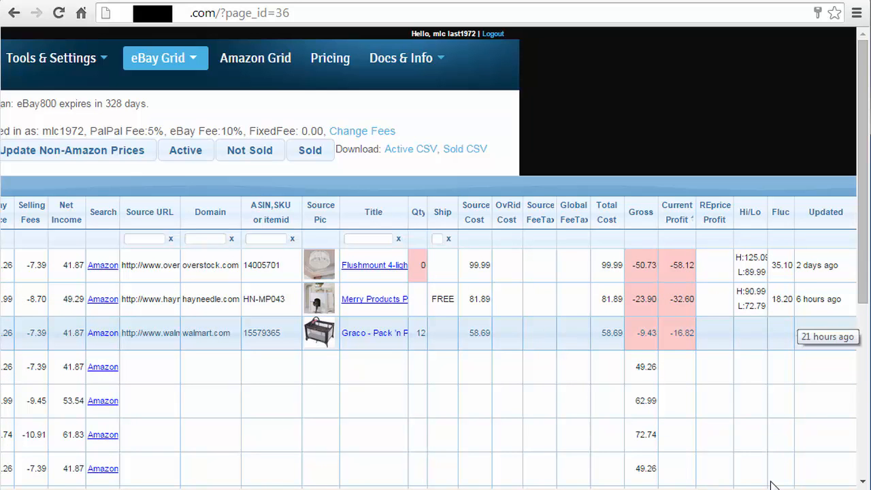
Acknowledge the finished non-Amazon price update job and return to the eBay Grid
scroll(772, 482, "left", 5)
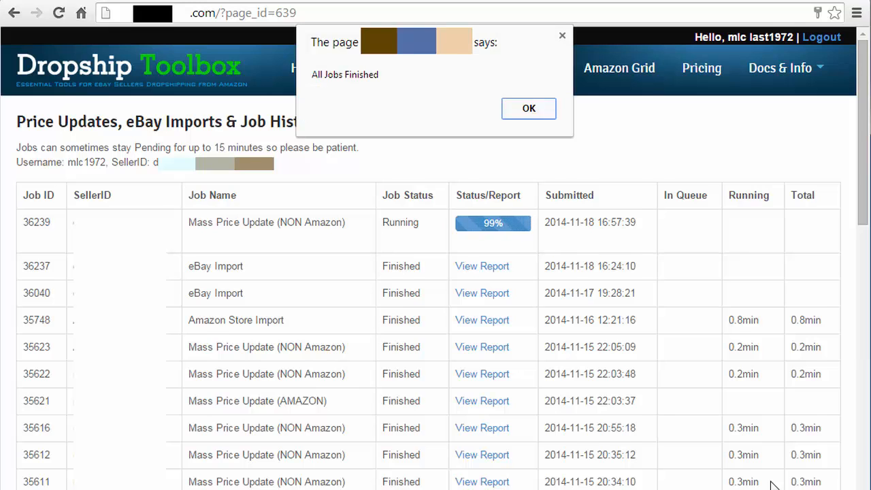
key("Return")
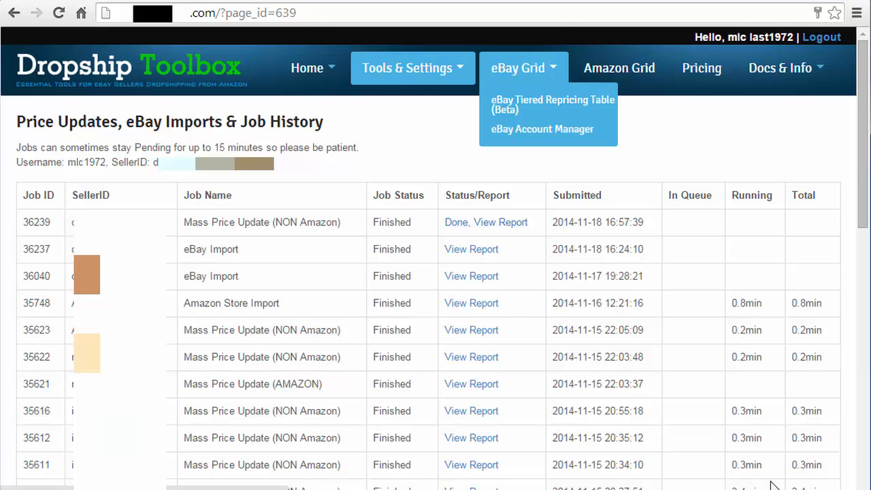
left_click(523, 68)
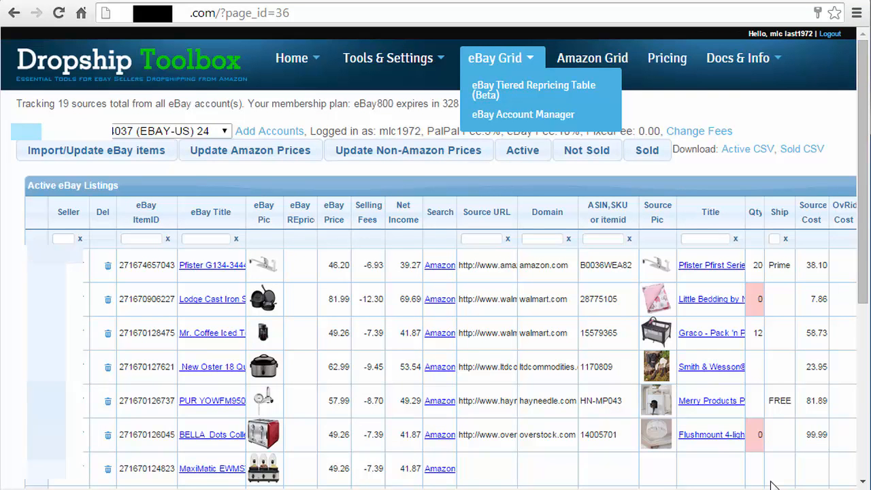
Examine the linked listings' source costs, profits, Hi/Lo, Fluc and Updated columns after the price update
left_click_drag(436, 488, 485, 488)
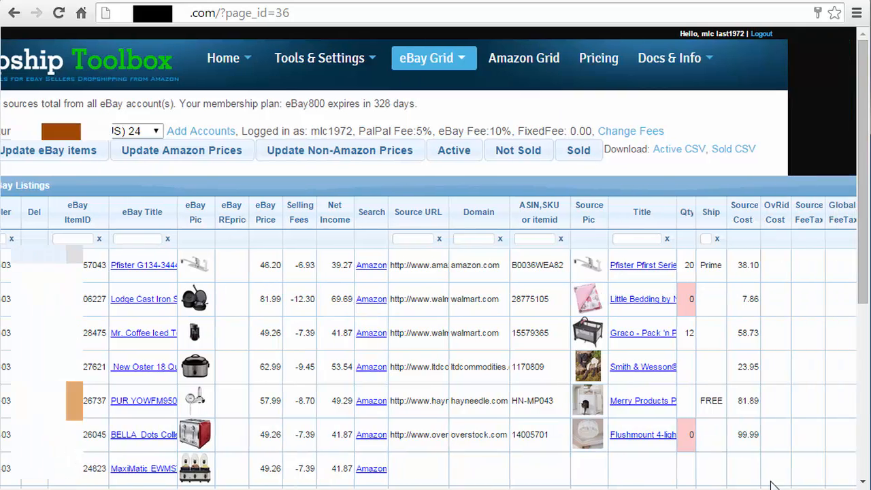
scroll(771, 484, "right", 3)
scroll(770, 485, "right", 2)
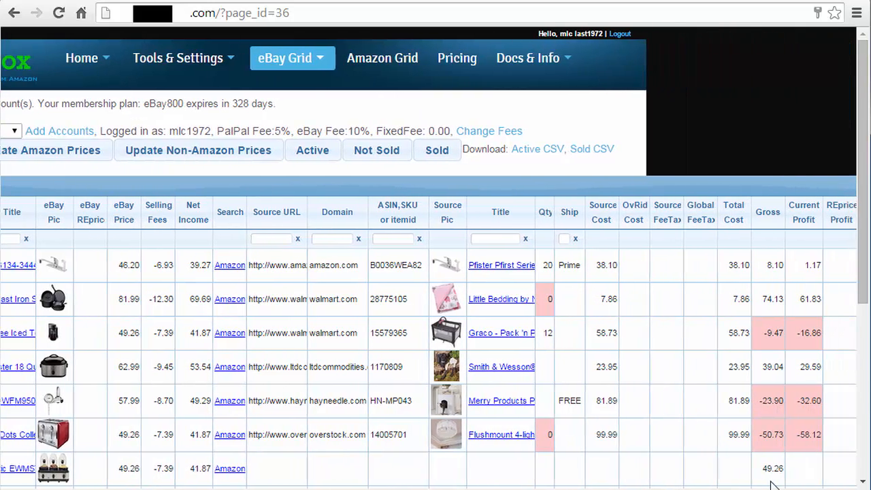
scroll(770, 485, "right", 4)
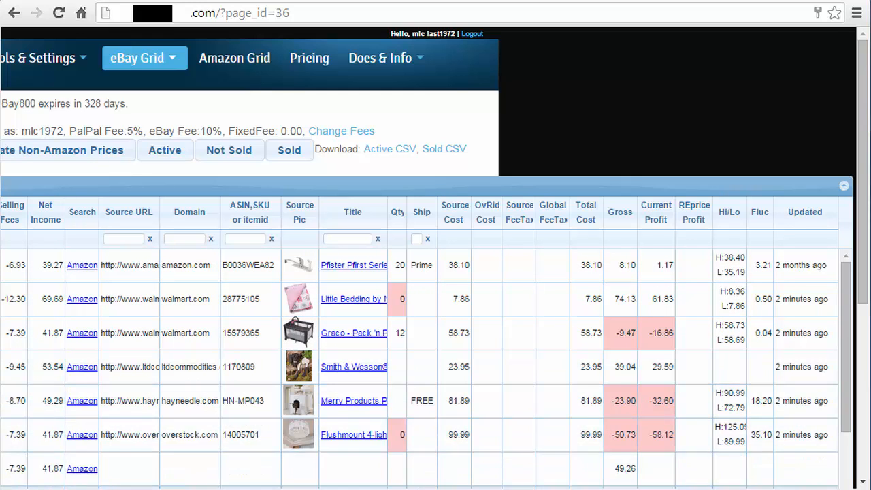
left_click_drag(769, 489, 605, 489)
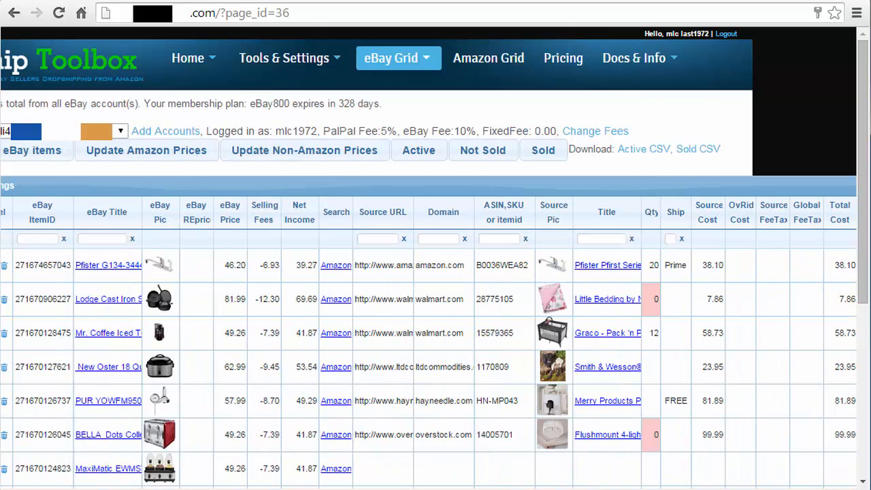
Visit the Amazon Grid (Profit Monitor), then open the Toolbox Settings page with the Amazon Store Seller Grid settings
left_click_drag(605, 489, 594, 489)
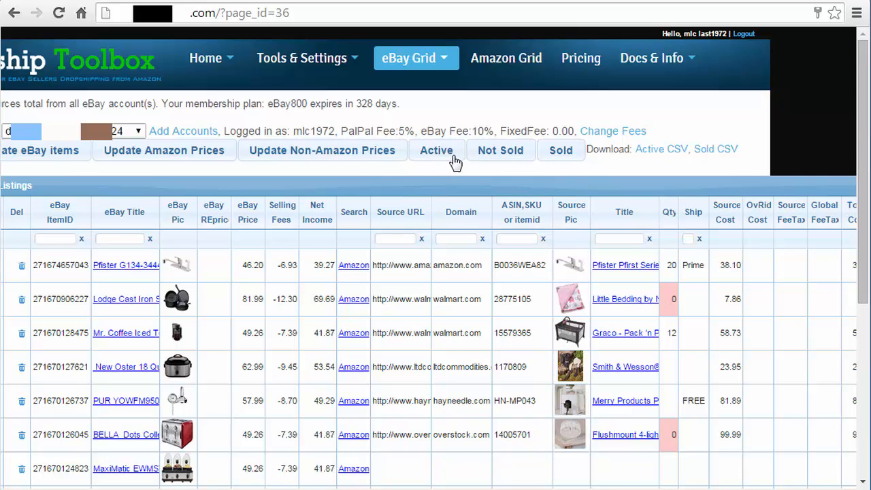
left_click(504, 59)
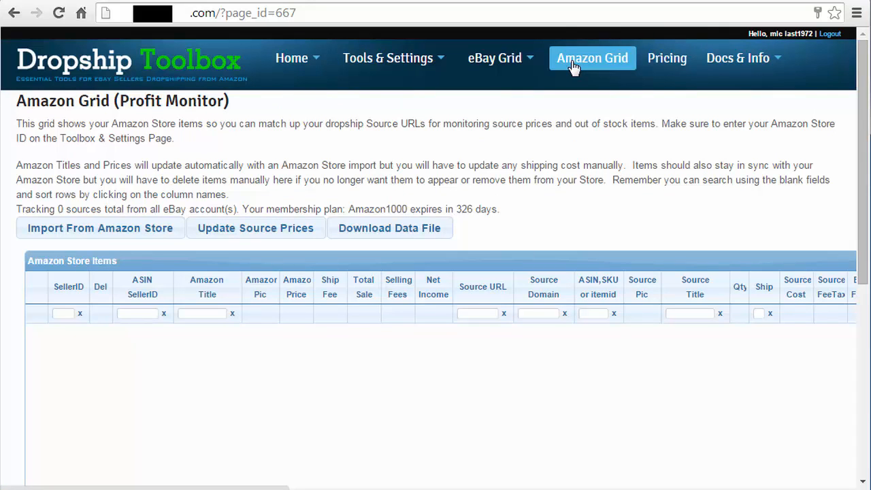
mouse_move(421, 61)
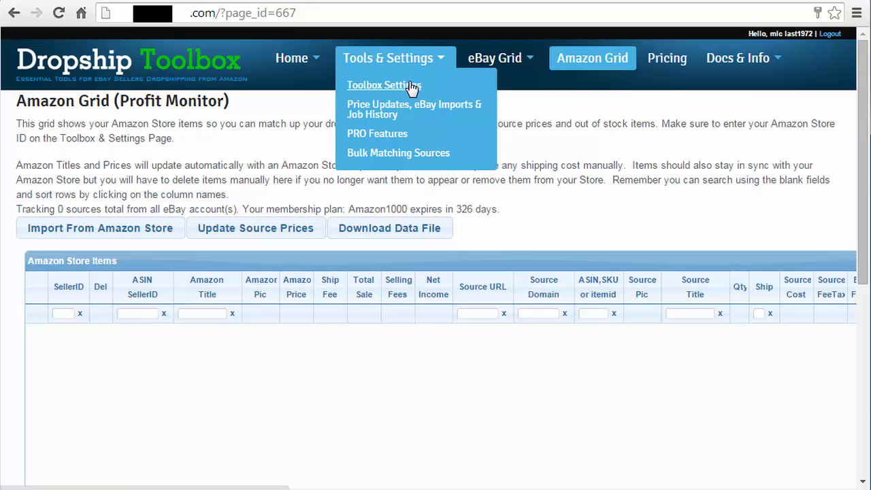
left_click(409, 68)
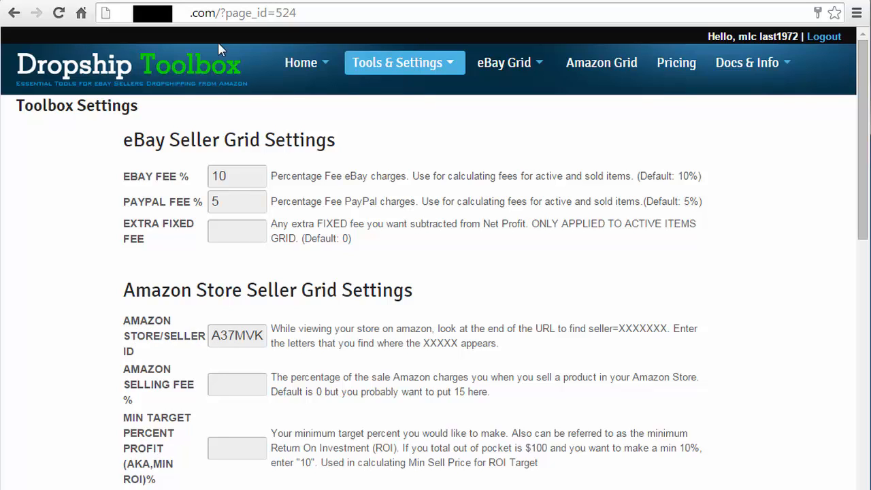
Copy the seller ID from the end of the Ecommshop-Imports Amazon store URL and enter it as the Amazon Store/Seller ID in Toolbox Settings
left_click(212, 1)
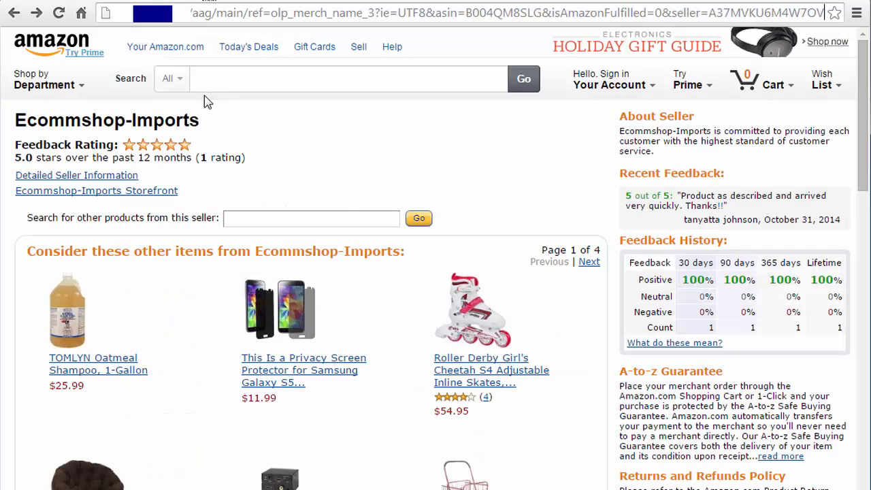
double_click(732, 12)
key("ctrl+c")
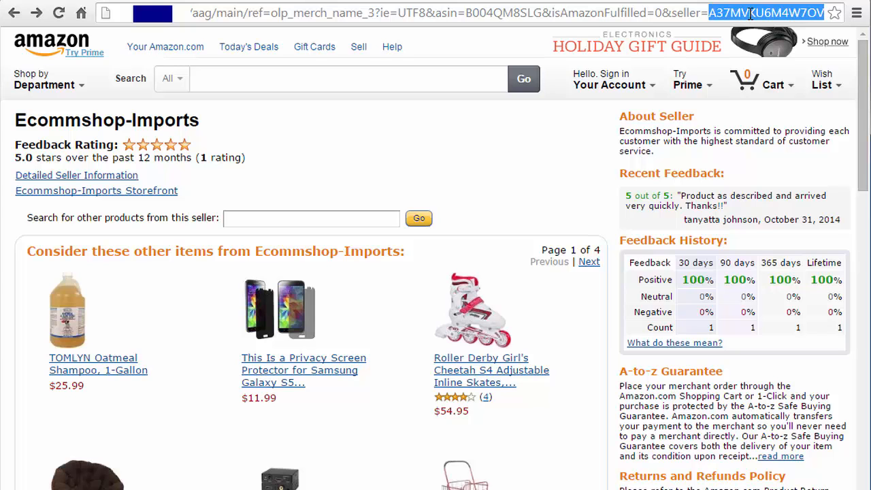
left_click(131, 2)
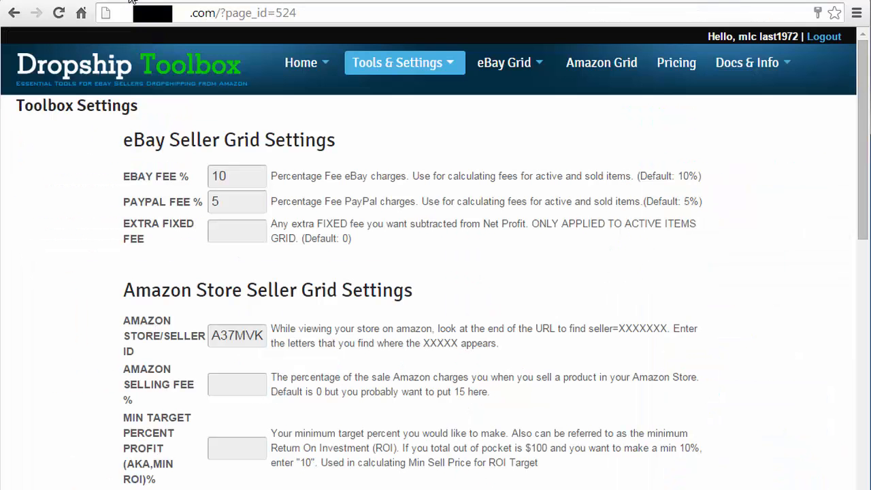
left_click(239, 334)
double_click(240, 335)
key("ctrl+v")
key("Return")
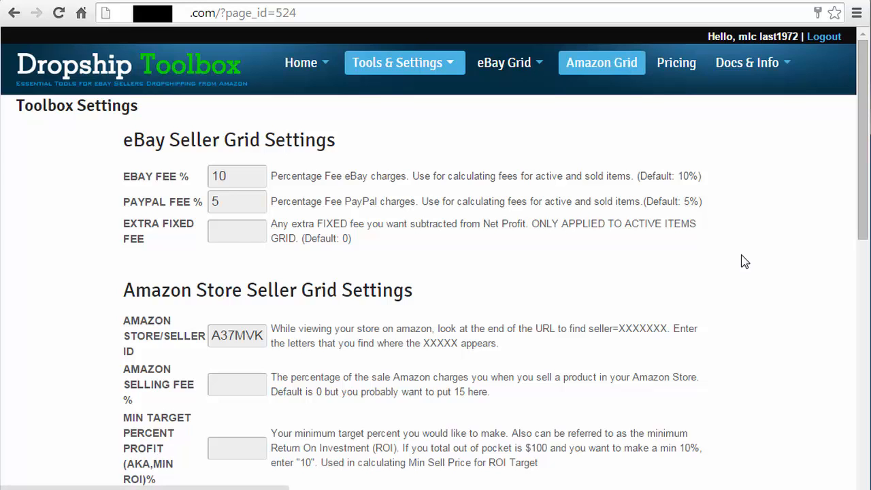
From the Amazon Grid, import the Amazon store items and acknowledge the finished import job
left_click(601, 62)
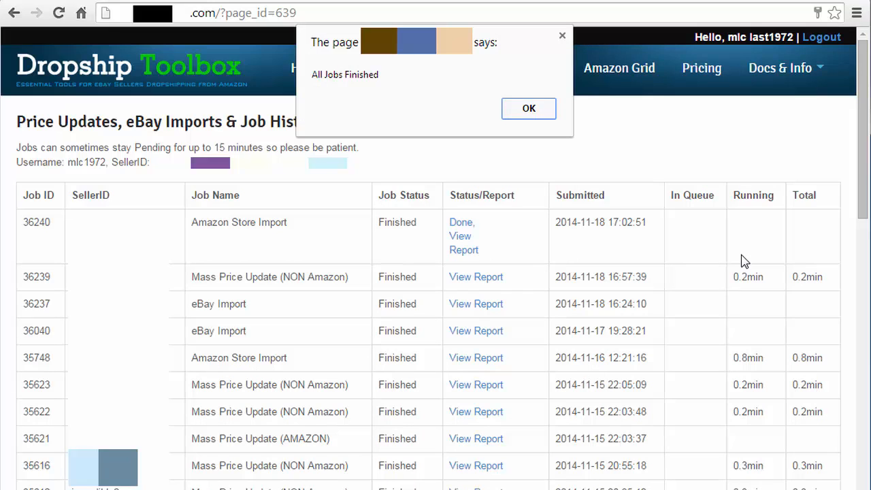
key("Return")
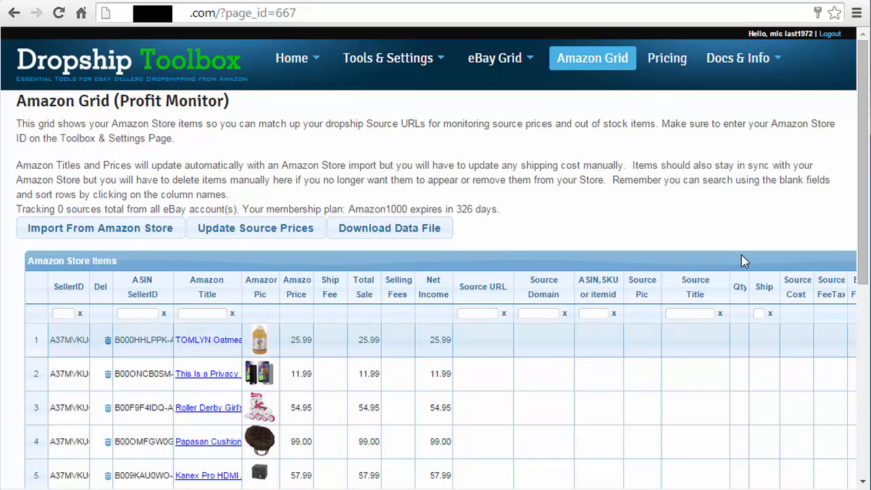
Link the Walmart product page URL of the Graco Pack 'n Play Playard as the Source URL of the first Amazon item, the TOMLYN Oatmeal shampoo
left_click(331, 340)
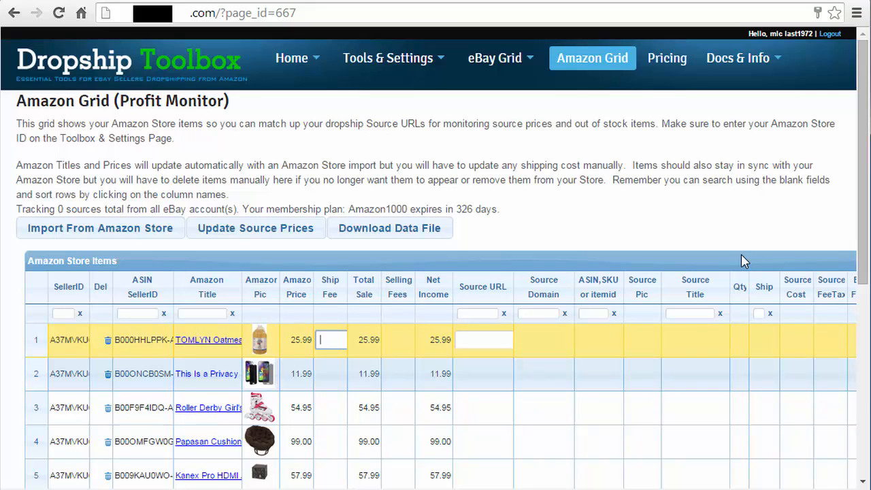
left_click(484, 339)
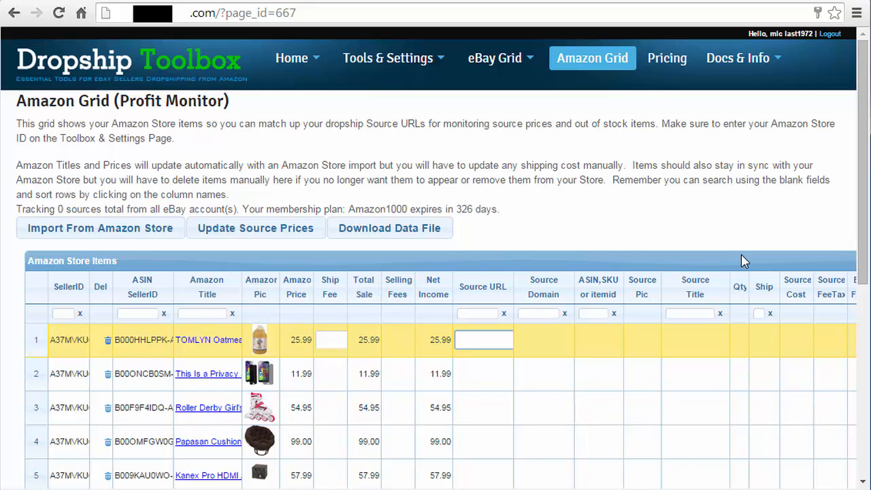
key("ctrl+Tab")
left_click(350, 13)
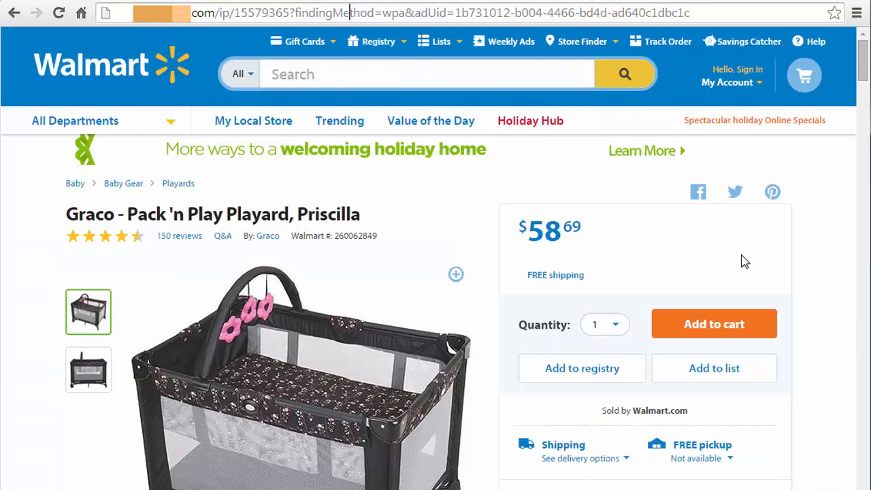
key("ctrl+a")
key("ctrl+c")
key("ctrl+shift+Tab")
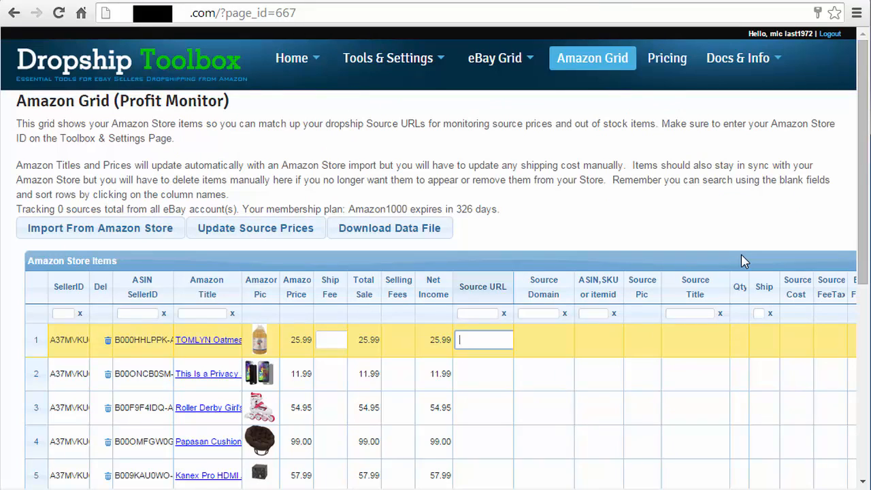
key("ctrl+v")
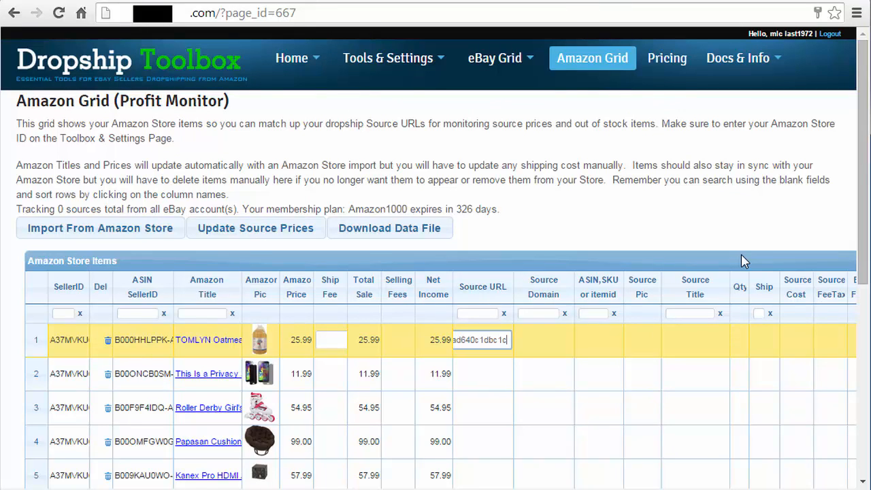
key("Return")
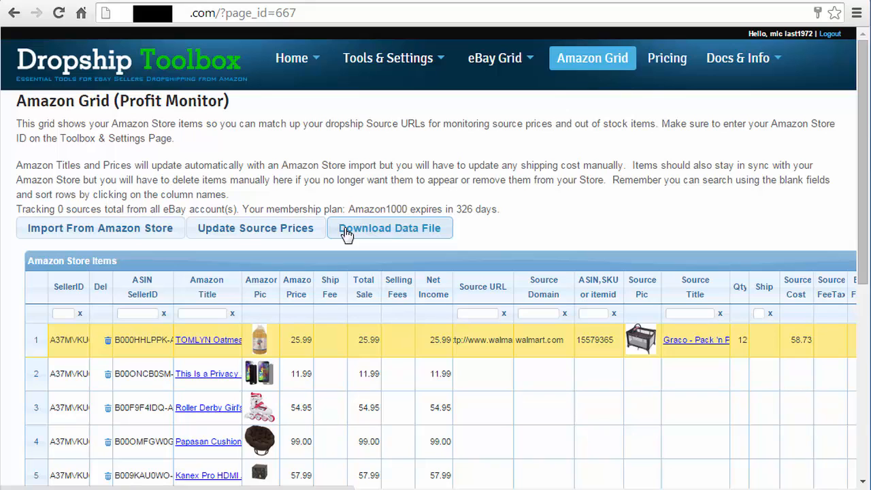
Open the second, third and fourth Amazon store items in turn for editing their Ship Fee and Source URL
left_click(468, 379)
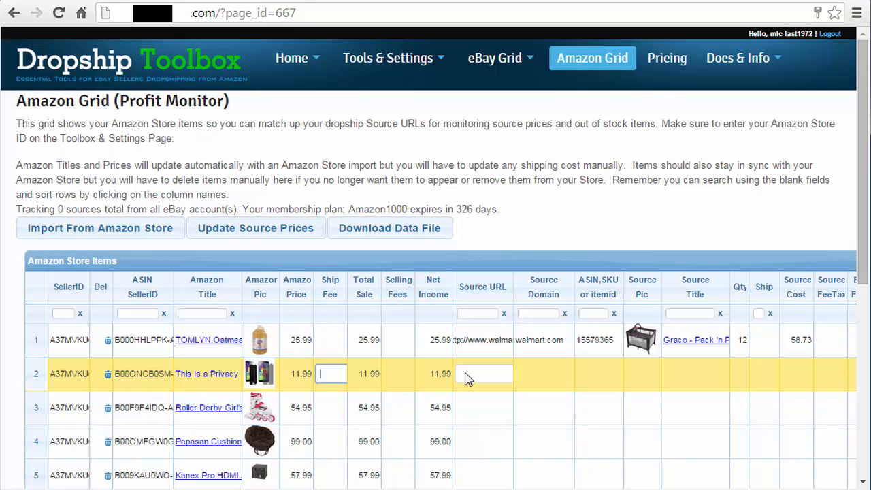
left_click(477, 409)
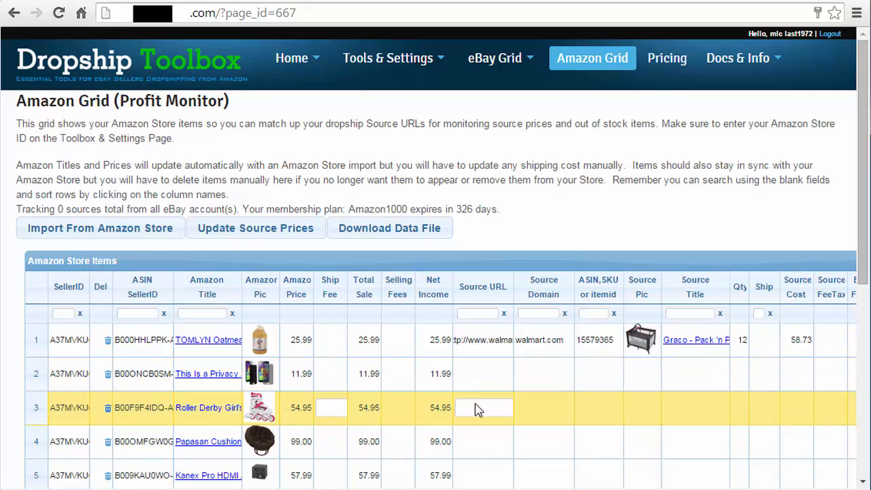
left_click(481, 436)
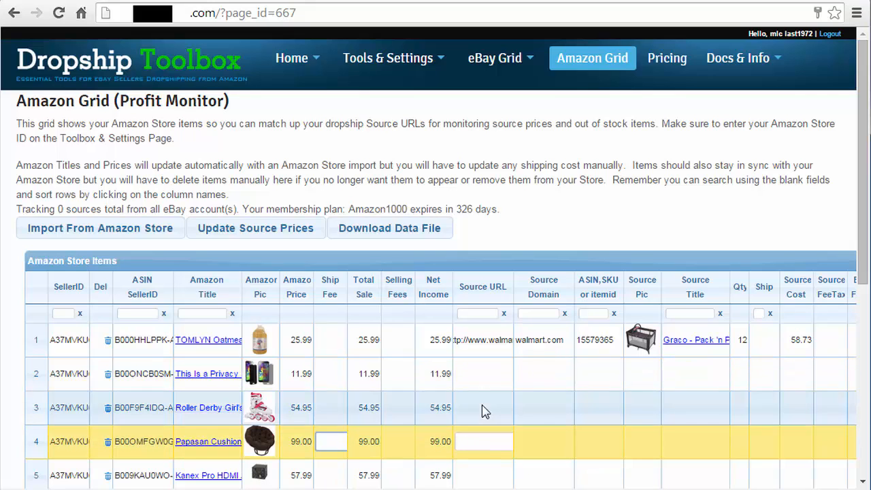
Open the Bulk Matching Source URLs page and examine the example data format for titles, item IDs, ASINs and source URLs
mouse_move(427, 61)
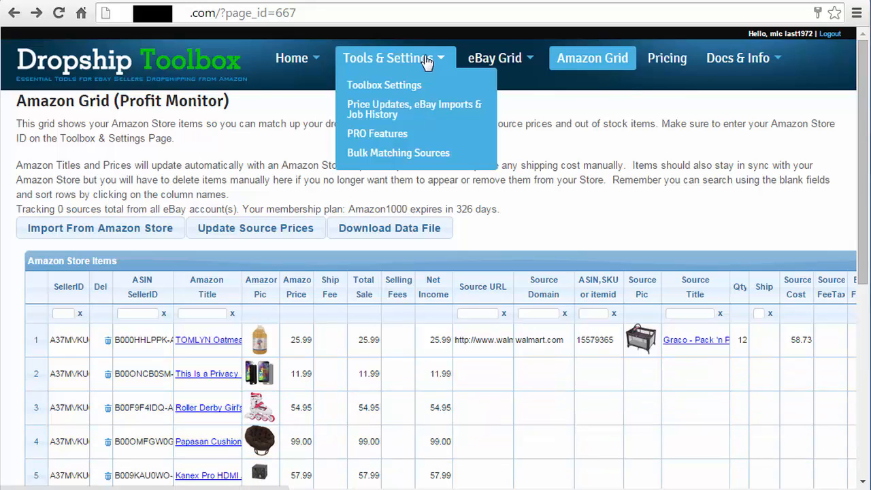
left_click(425, 155)
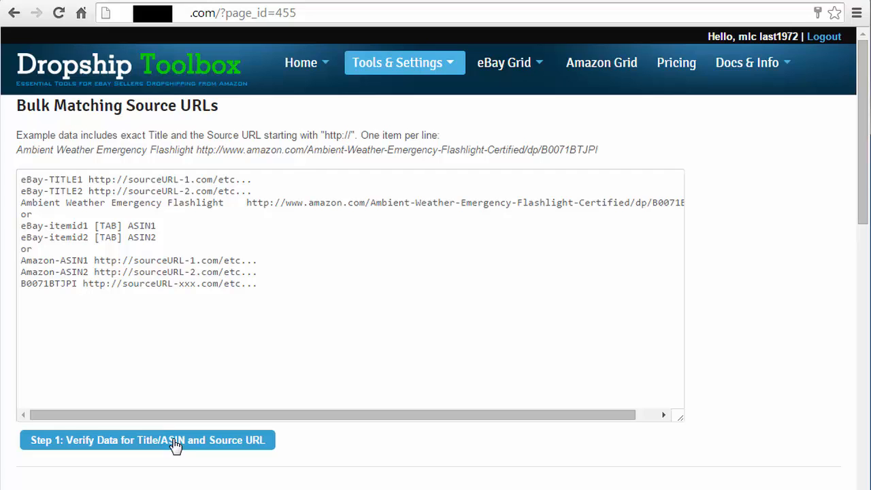
Return to the eBay Grid and switch to the other eBay account, the EBAY-US one with 213 listings
left_click(504, 73)
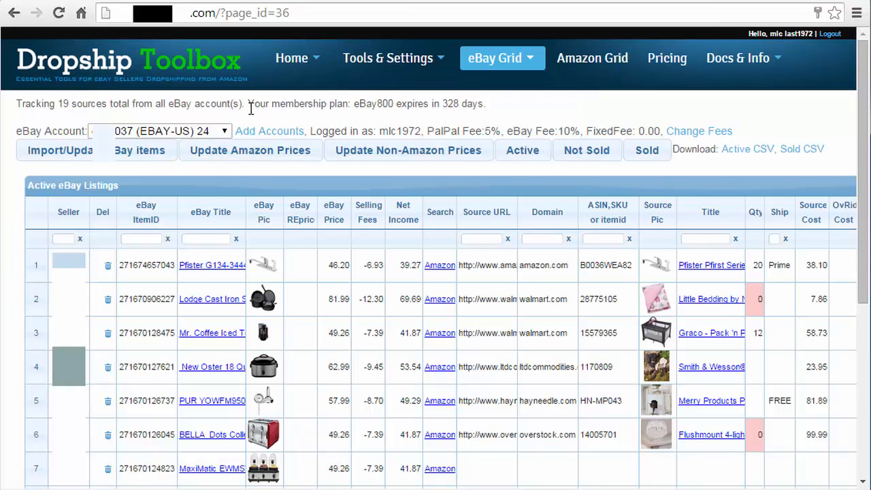
left_click(225, 133)
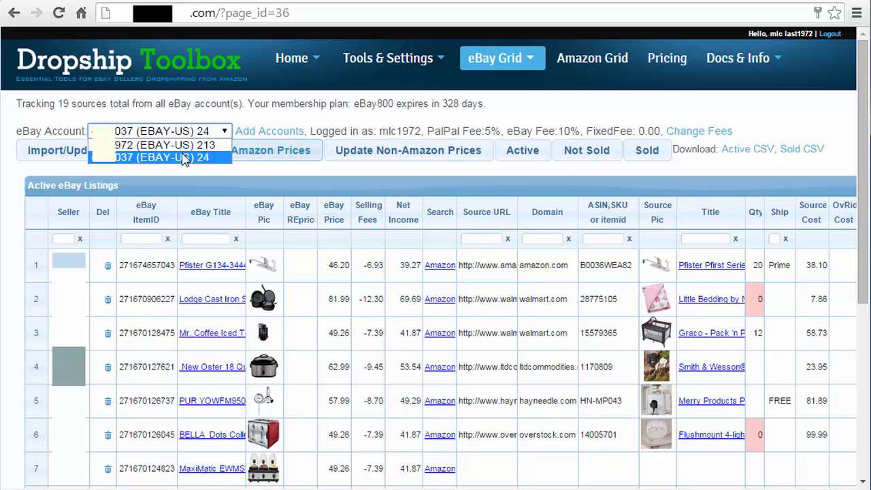
key("Up")
key("Return")
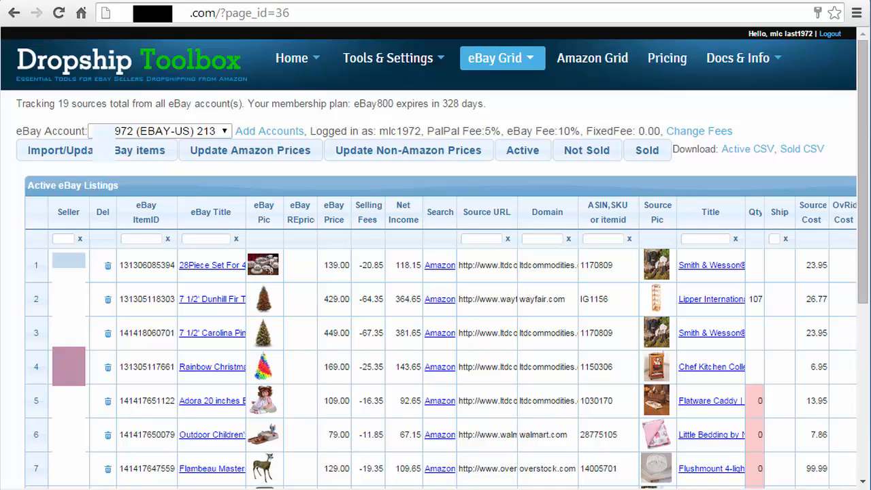
Sort this account's listings by Current Profit in ascending order and look over their source, stock and profit columns
scroll(435, 260, "right", 5)
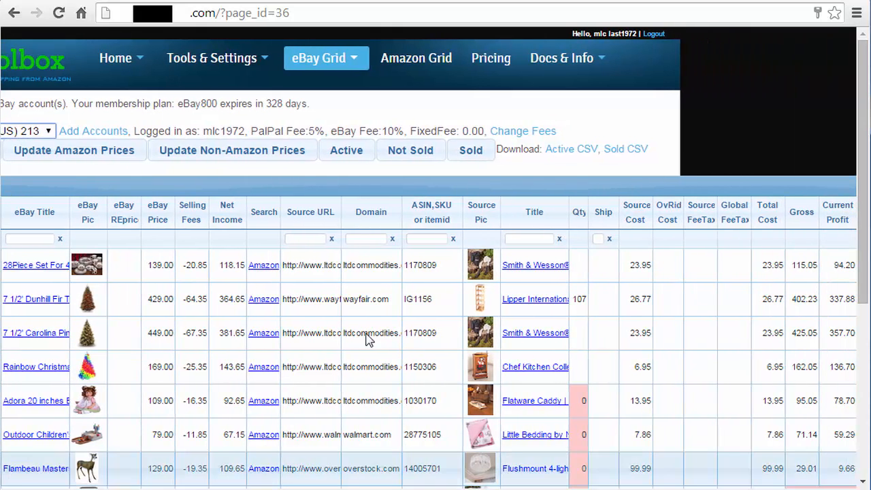
left_click(304, 239)
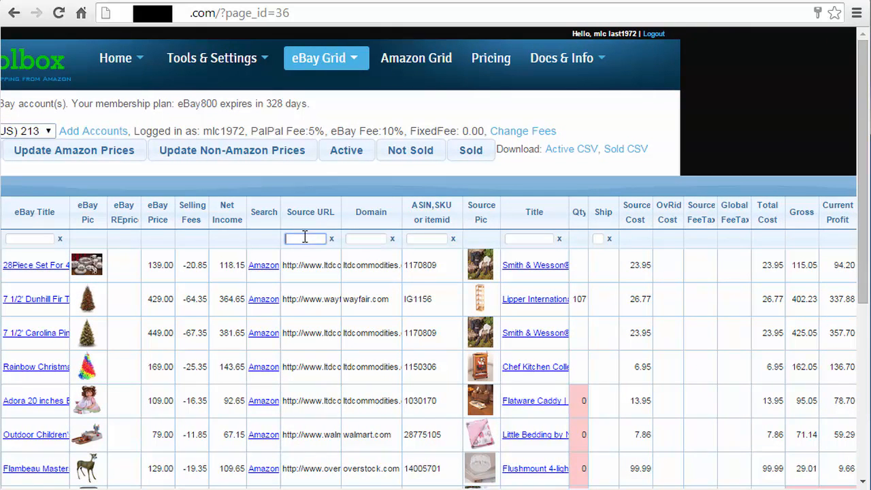
left_click(532, 238)
scroll(428, 340, "right", 5)
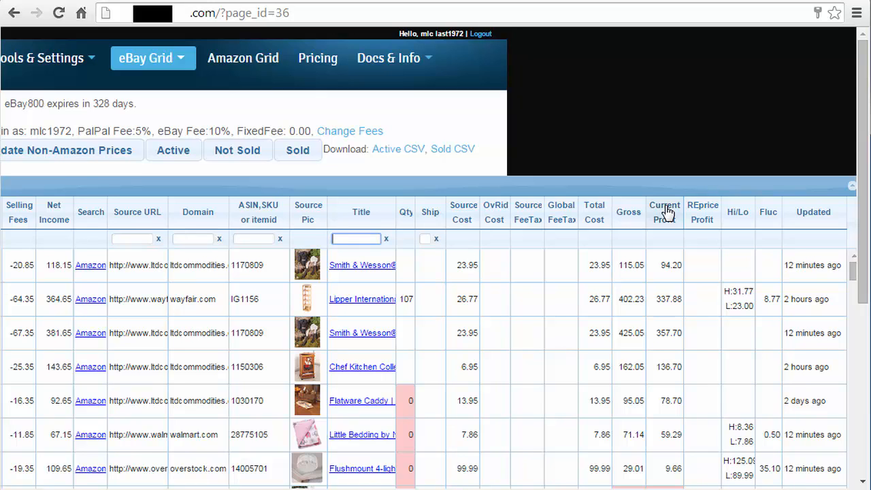
left_click(667, 213)
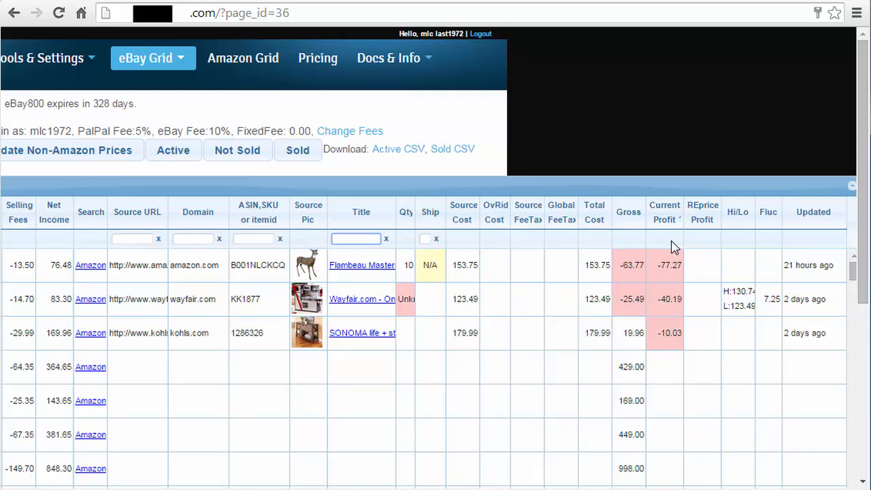
left_click_drag(503, 488, 262, 488)
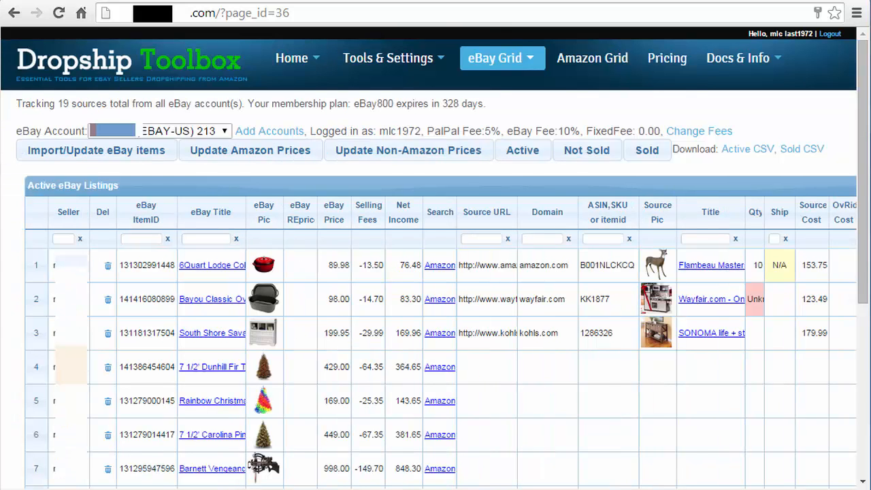